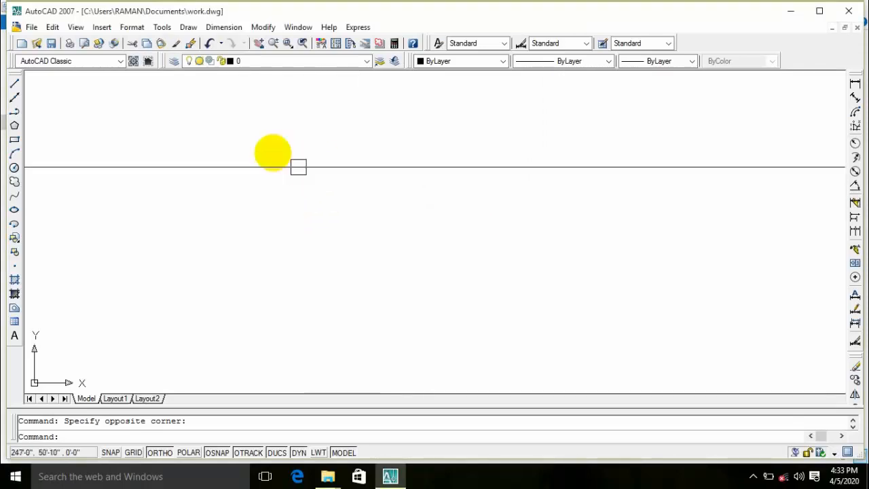
left_click(71, 96)
left_click(160, 138)
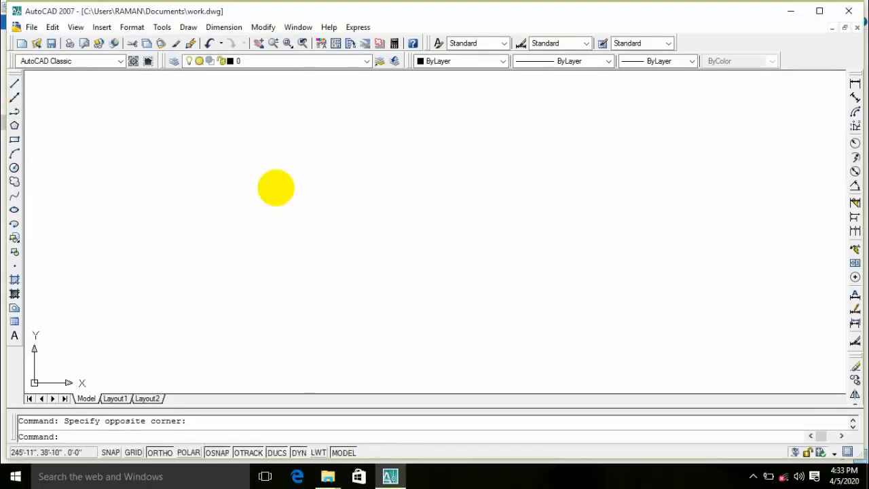
Step: Draw a horizontal line with a connected vertical segment about 6'-9" long going down from its right end
type("l")
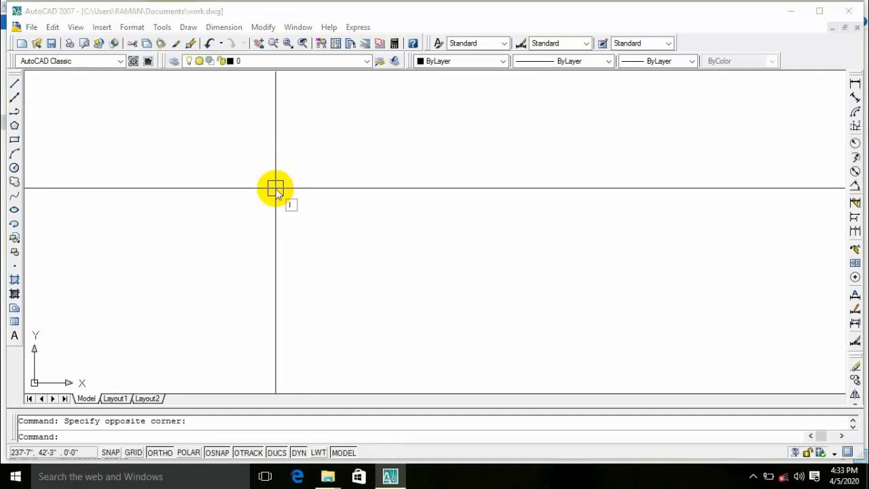
key("Return")
left_click(255, 165)
left_click(476, 165)
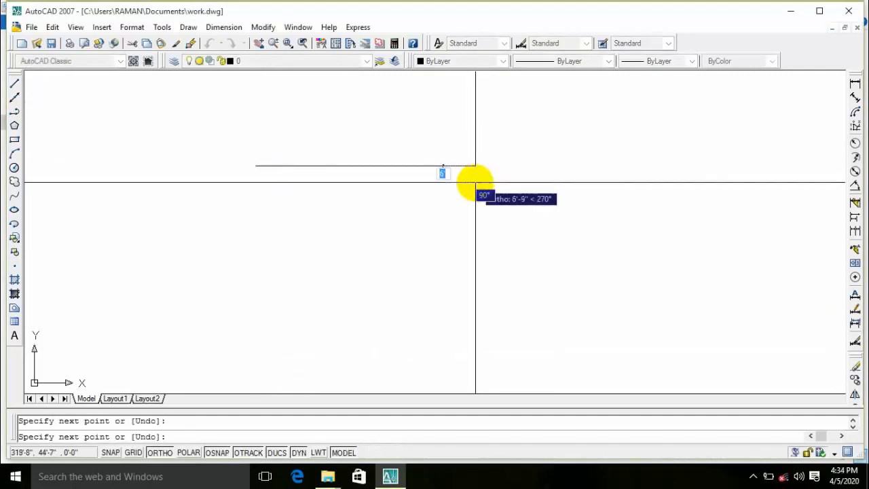
left_click(475, 182)
key("Escape")
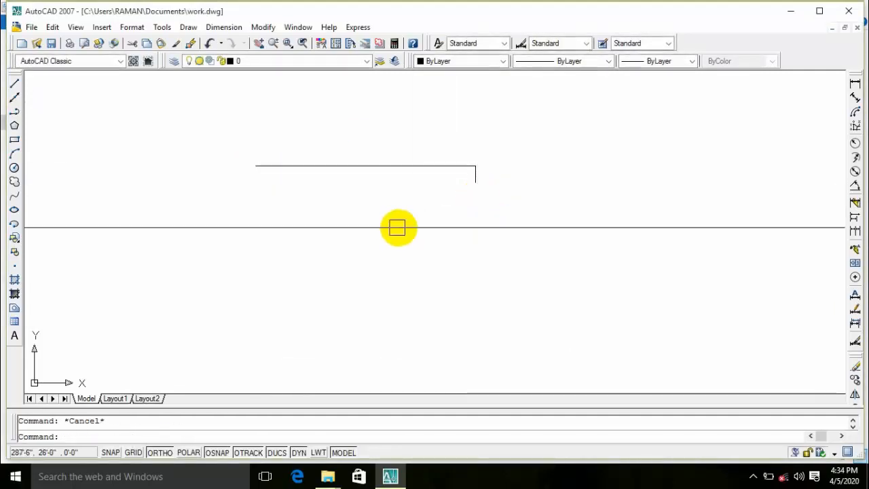
Step: Draw a vertical construction line to the left of the drawn lines and check how it extends across the drawing
left_click(12, 98)
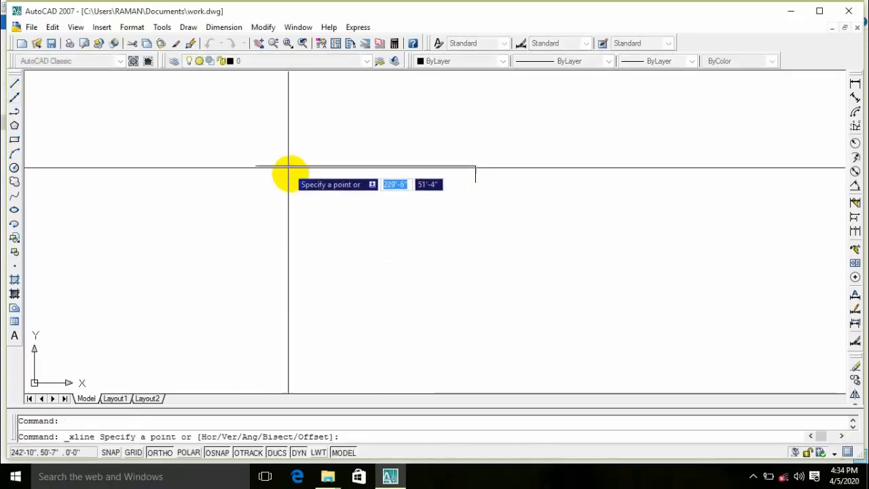
left_click(221, 197)
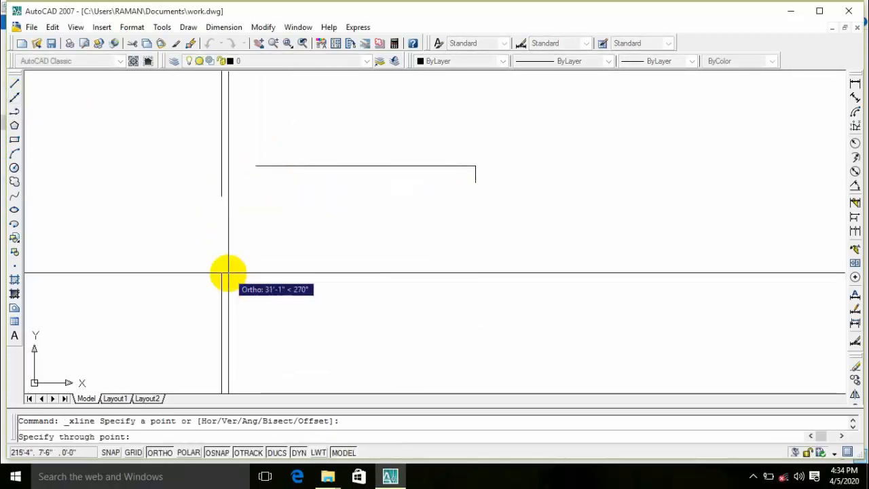
key("Return")
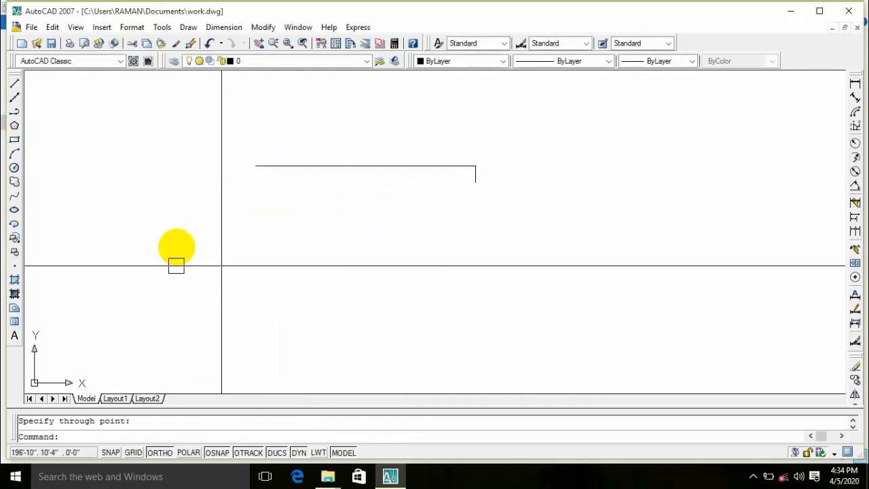
scroll(203, 245, "down", 6)
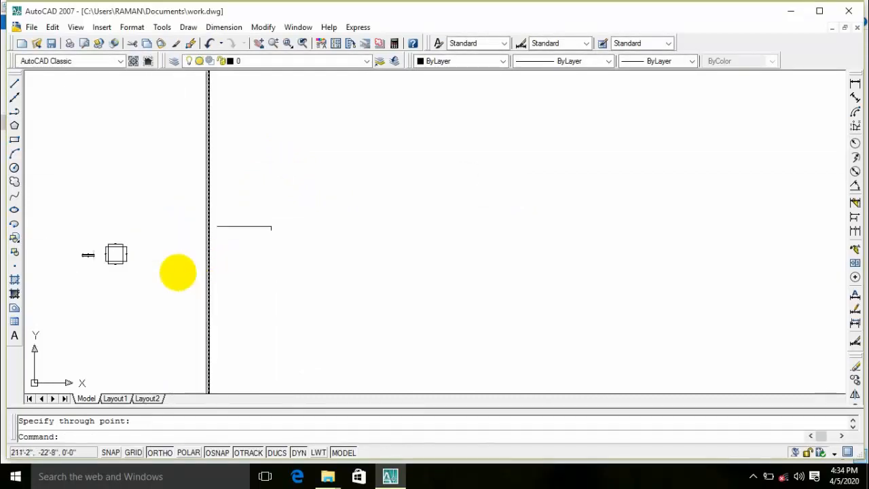
middle_click_drag(213, 234, 320, 243)
scroll(317, 228, "up", 6)
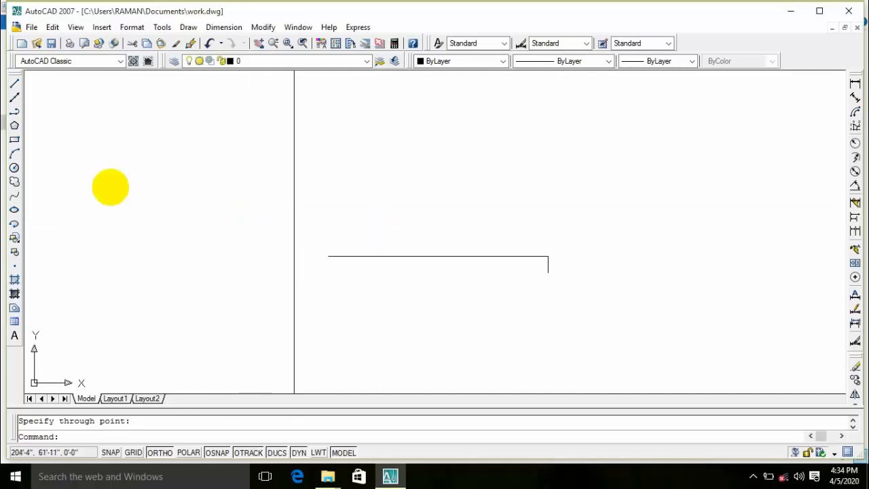
Step: Draw a horizontal construction line above the drawn lines, crossing the vertical construction line
left_click(15, 101)
left_click(299, 174)
left_click(365, 175)
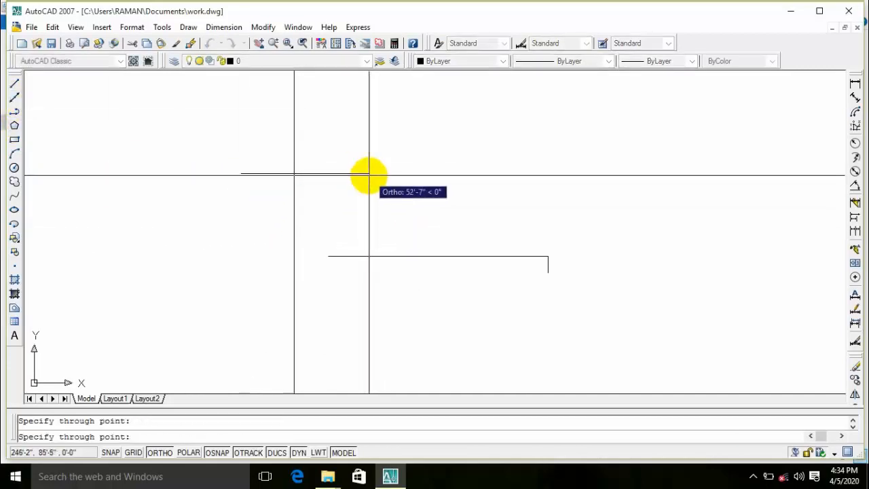
key("Return")
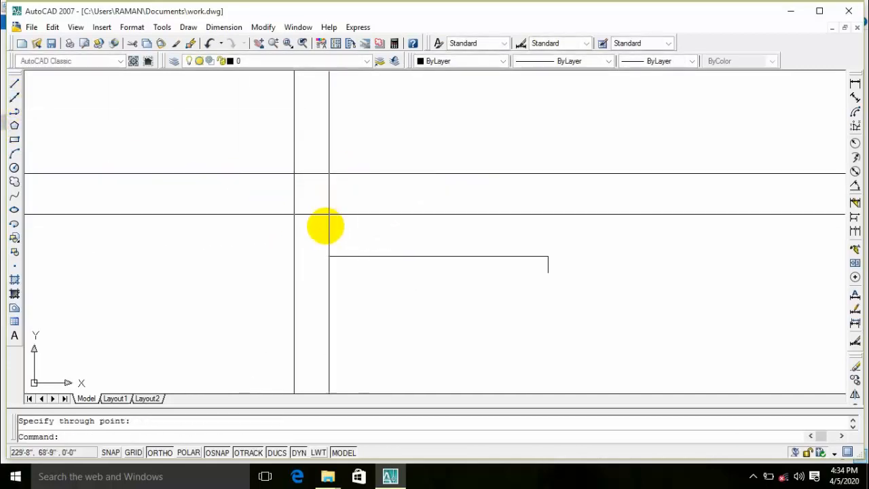
Step: Draw a four-sided rectangular polyline about 35' high below the horizontal line, ending at its start point
left_click(15, 115)
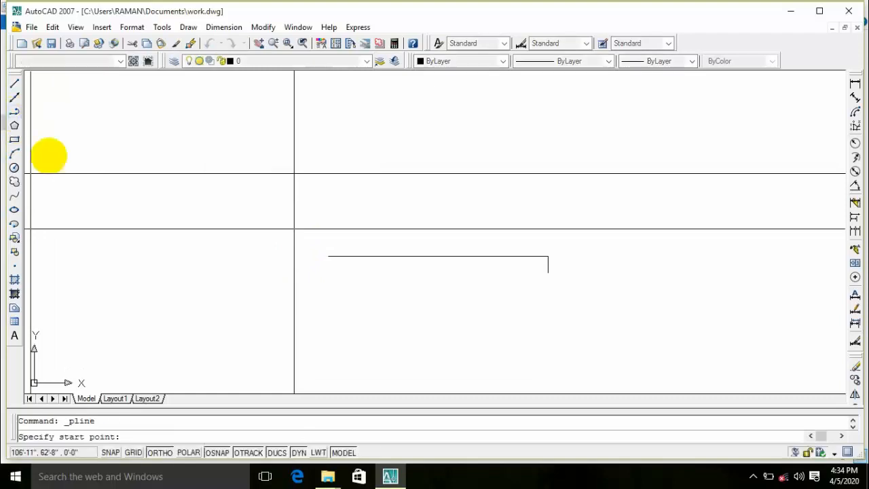
middle_click_drag(382, 310, 326, 243)
left_click(277, 224)
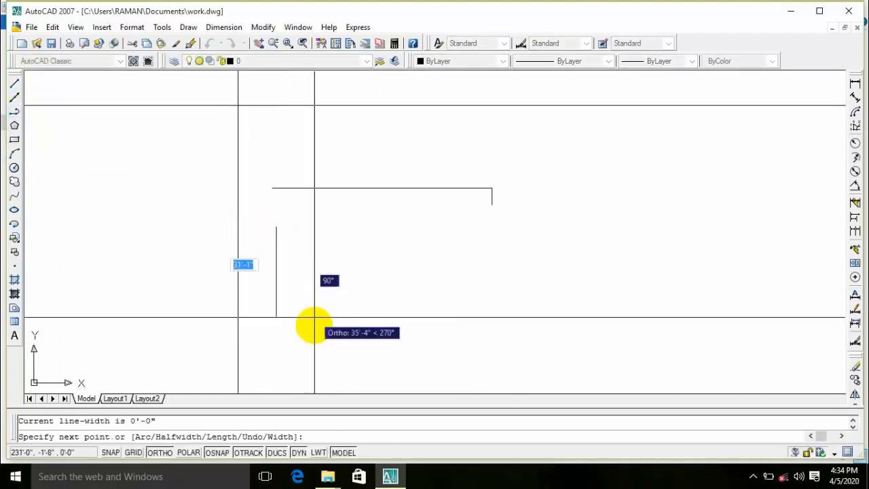
left_click(315, 318)
left_click(408, 318)
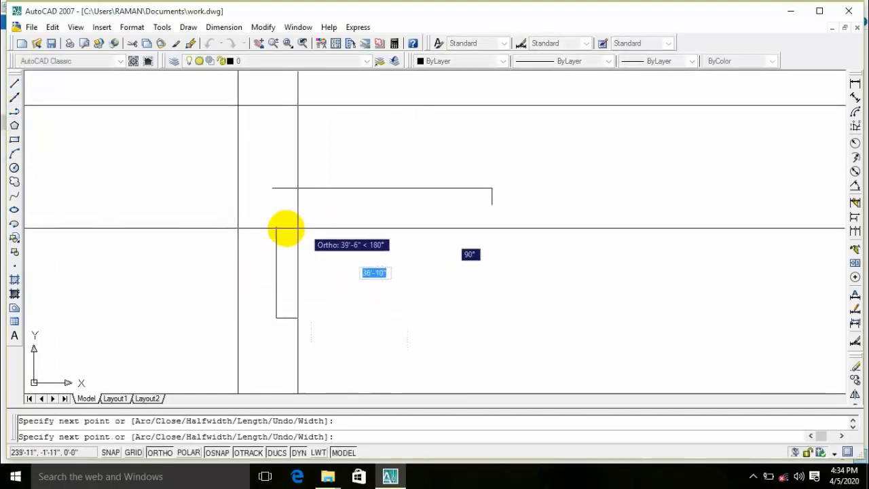
left_click(329, 228)
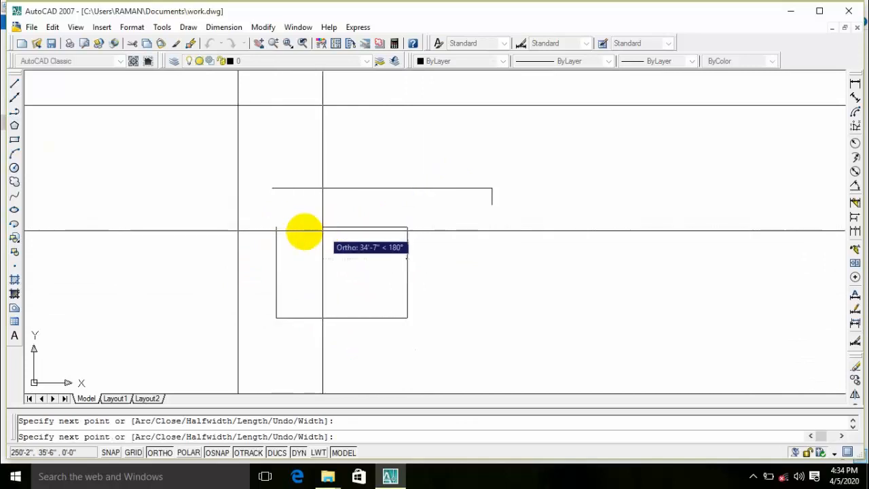
left_click(277, 228)
key("Return")
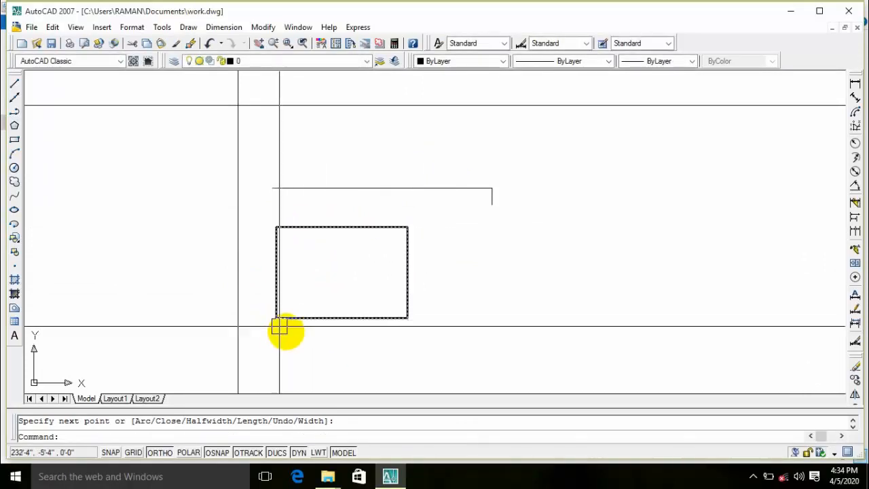
Step: Select the rectangular polyline and the horizontal line above it in turn to compare how each object is selected
scroll(369, 264, "down", 2)
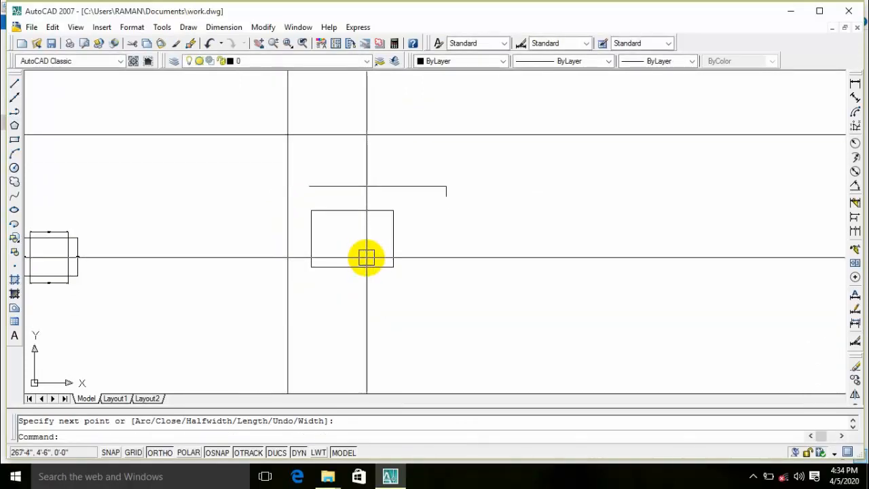
left_click(369, 262)
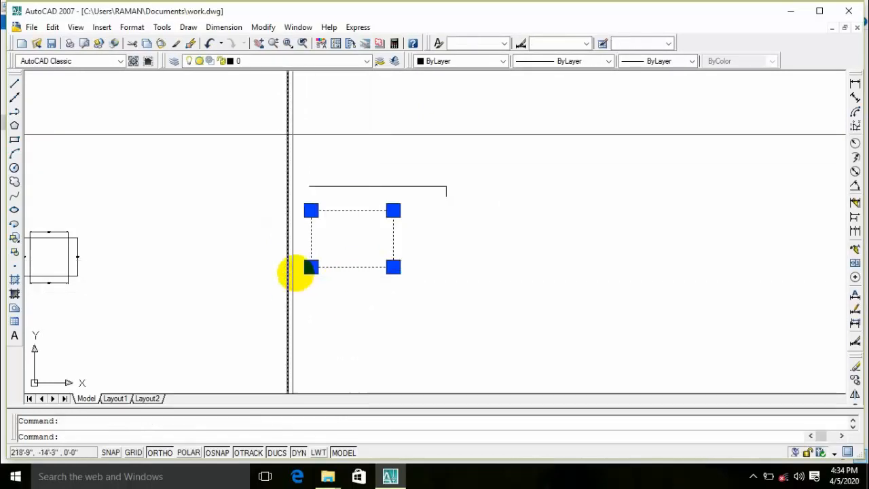
key("Escape")
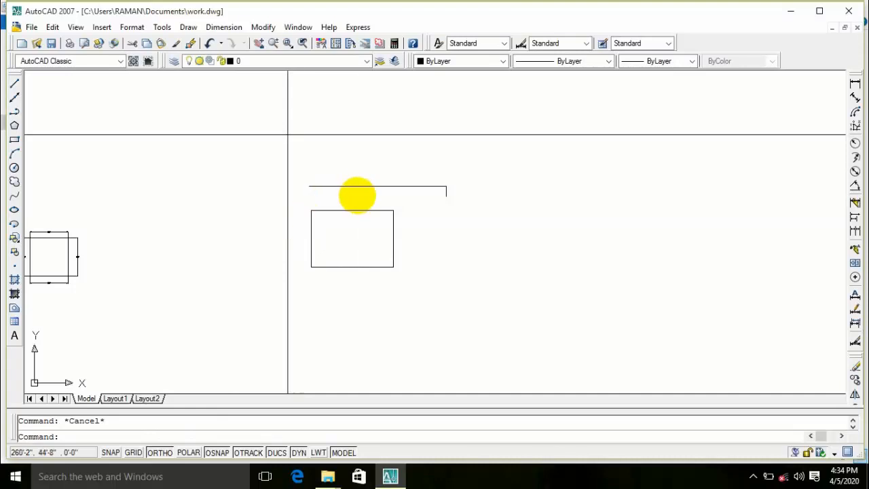
left_click(360, 187)
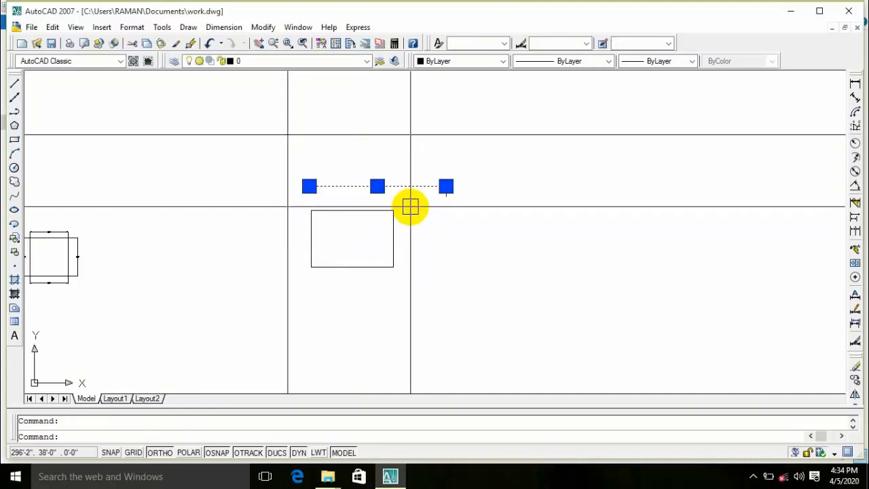
scroll(331, 201, "down", 4)
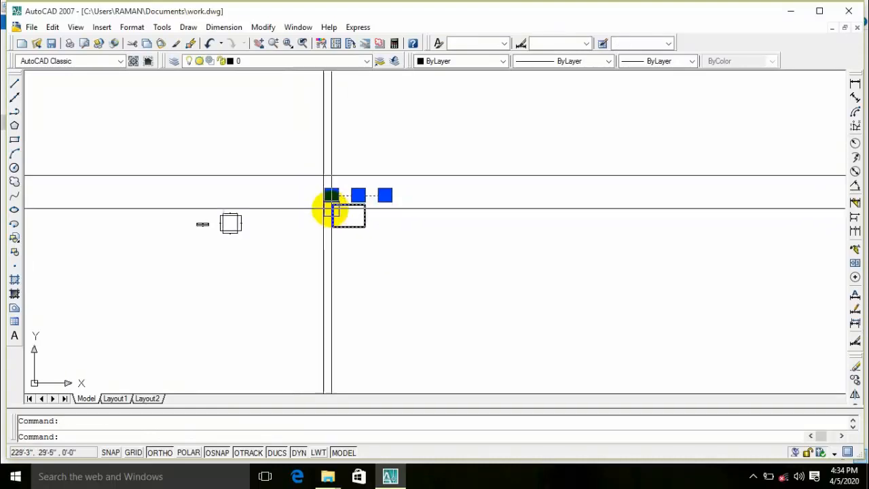
scroll(353, 226, "up", 3)
key("Escape")
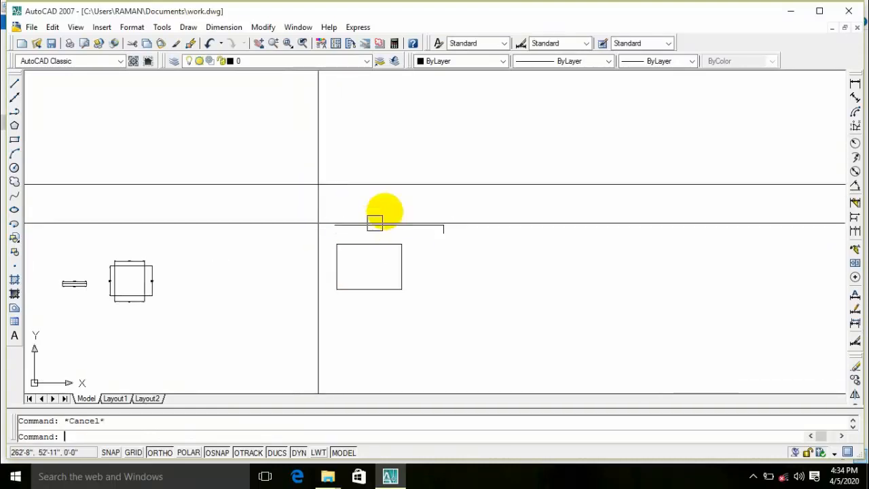
Step: Erase the construction lines, the connected lines and the rectangular polyline together
left_click(475, 156)
left_click(279, 305)
key("Delete")
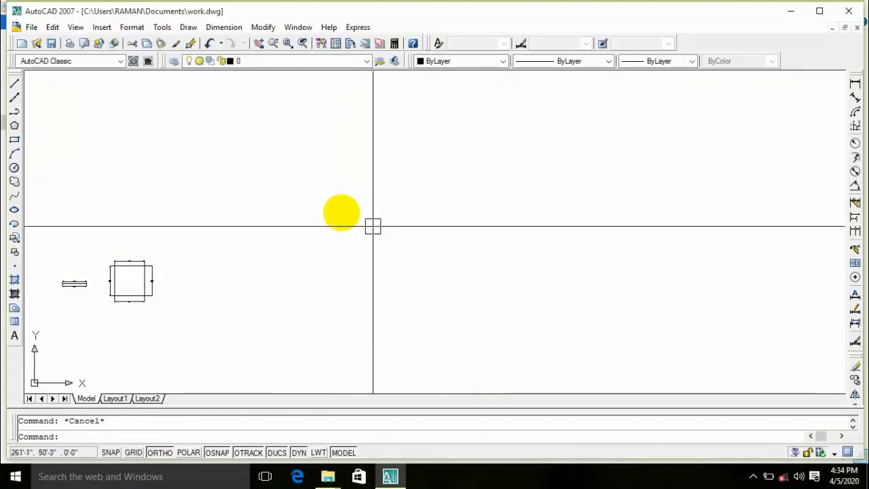
Step: Draw a single horizontal line in the empty area to the upper right of the existing objects
left_click(14, 83)
left_click(327, 174)
left_click(563, 184)
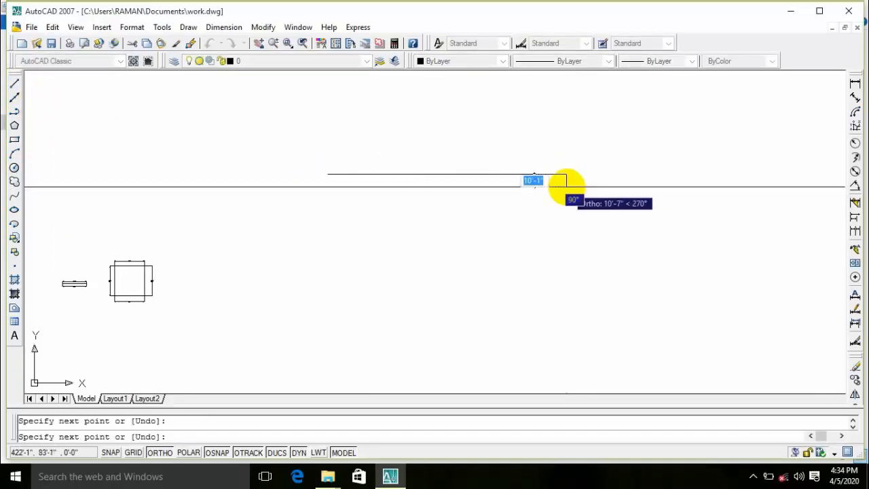
key("Return")
key("Escape")
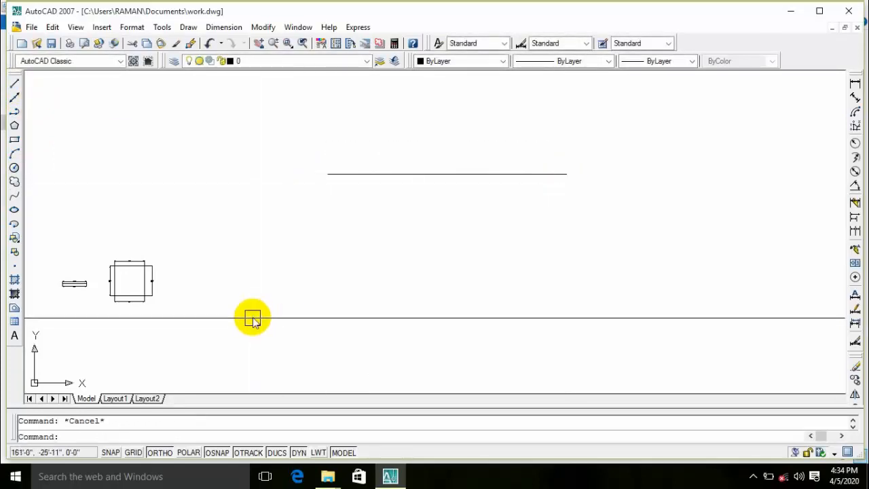
Step: Draw a stepped chain of five connected horizontal and vertical line segments below the single horizontal line
key("l")
key("Return")
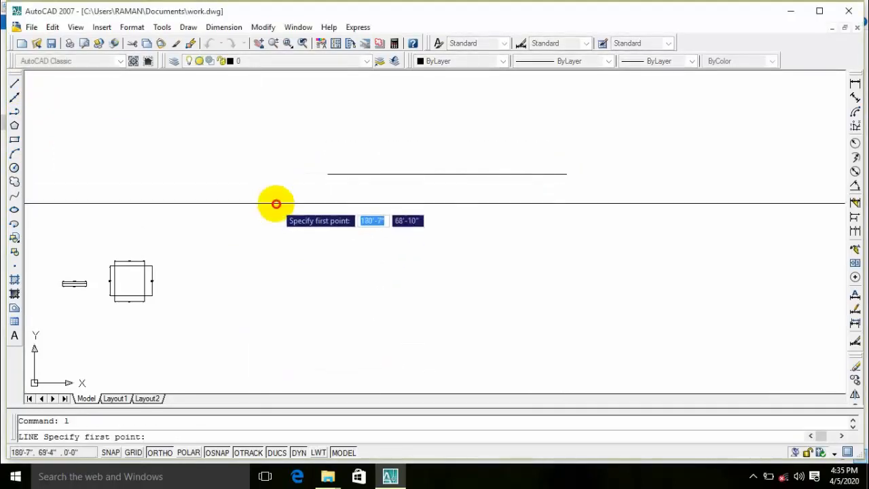
left_click(276, 203)
left_click(423, 203)
left_click(398, 287)
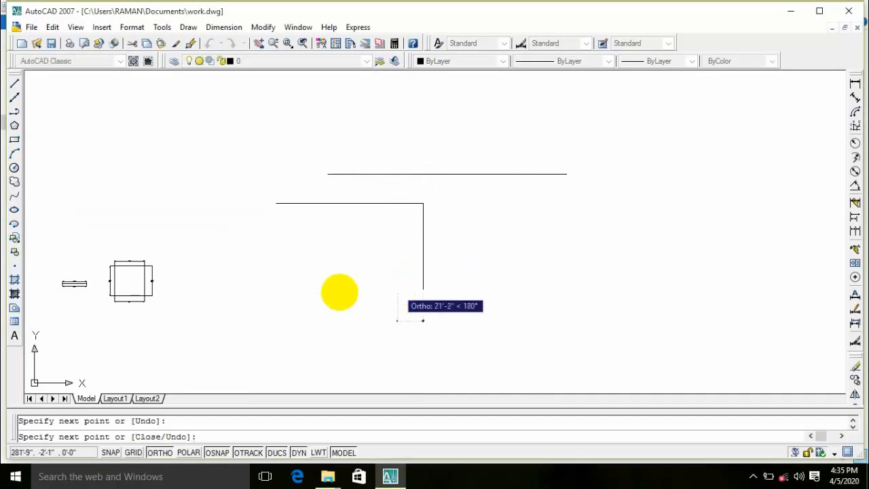
left_click(289, 292)
left_click(299, 339)
left_click(407, 340)
key("Escape")
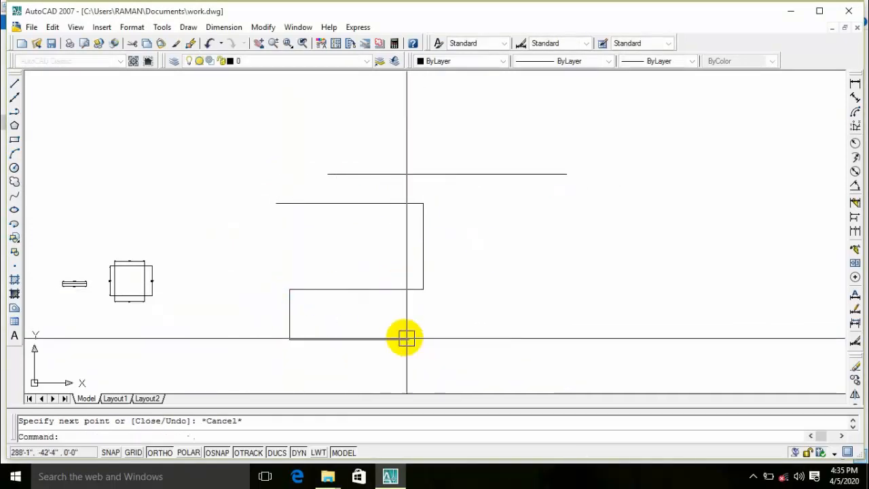
Step: Erase the single horizontal line and the stepped chain of lines
left_click(505, 141)
left_click(255, 360)
key("Delete")
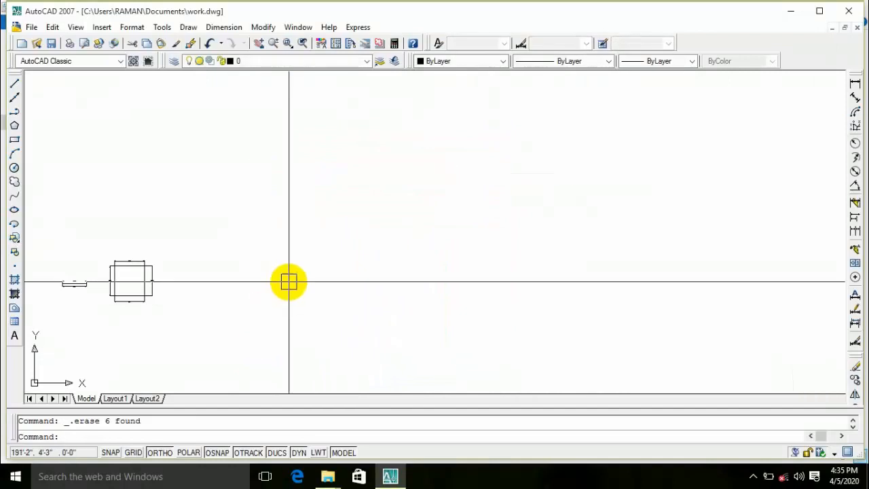
Step: Draw a 25' horizontal line to the right in the empty area, connected to a 25' vertical line going down
type("l")
key("Return")
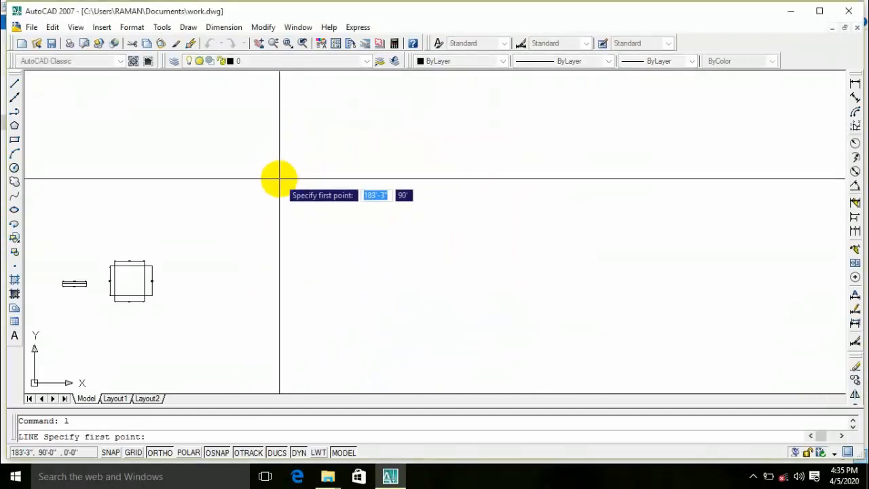
left_click(280, 176)
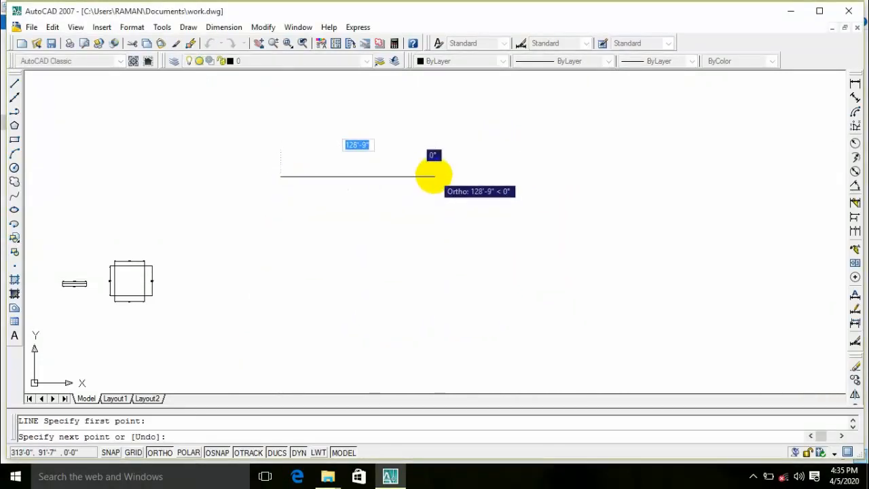
type("25")
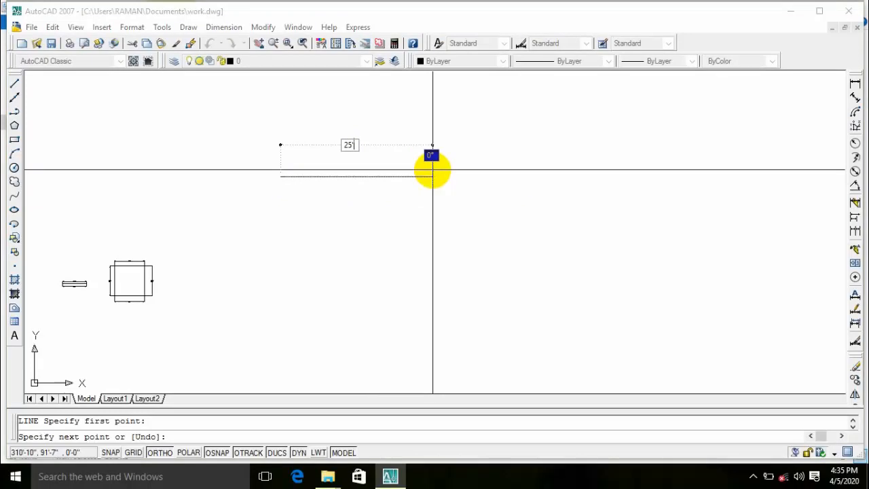
key("Return")
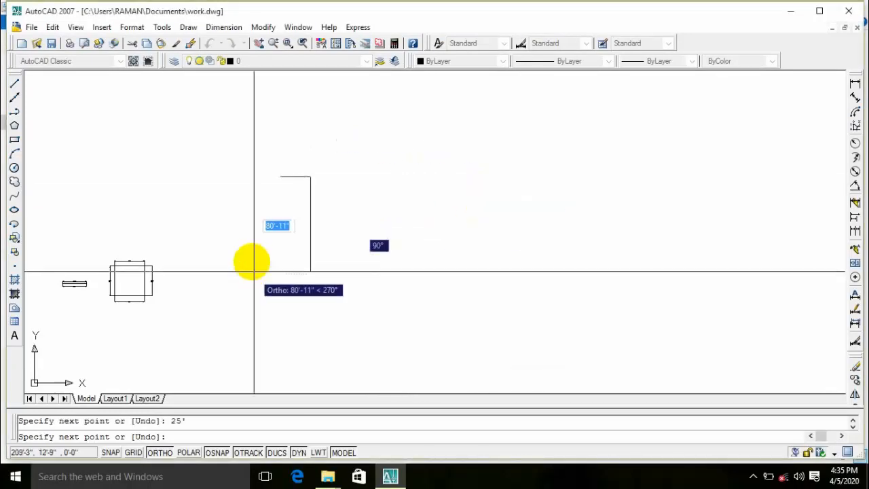
scroll(401, 206, "up", 5)
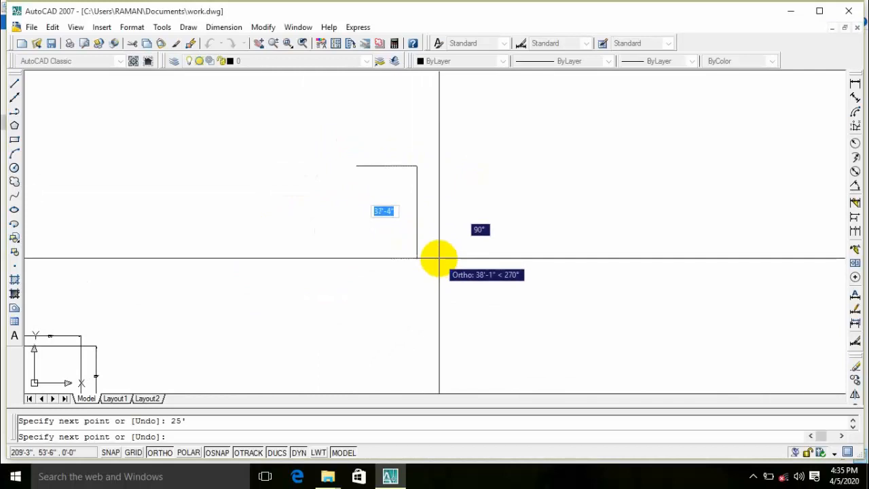
type("25")
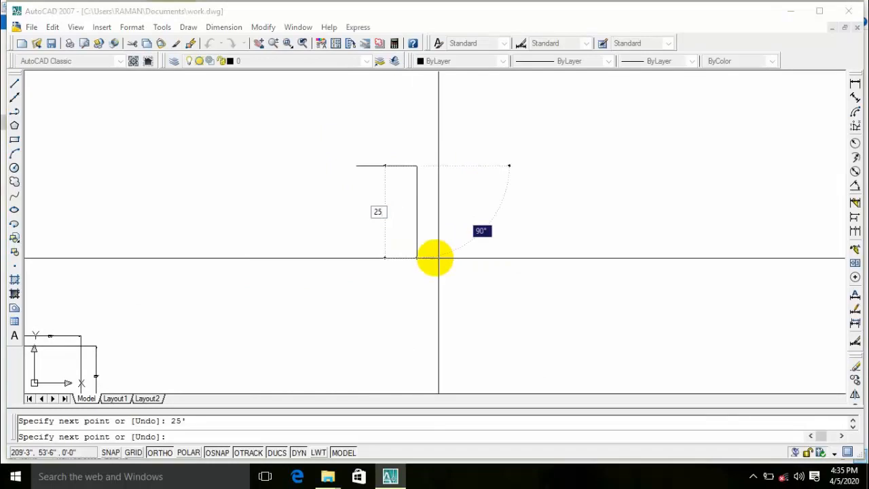
type("'")
key("Return")
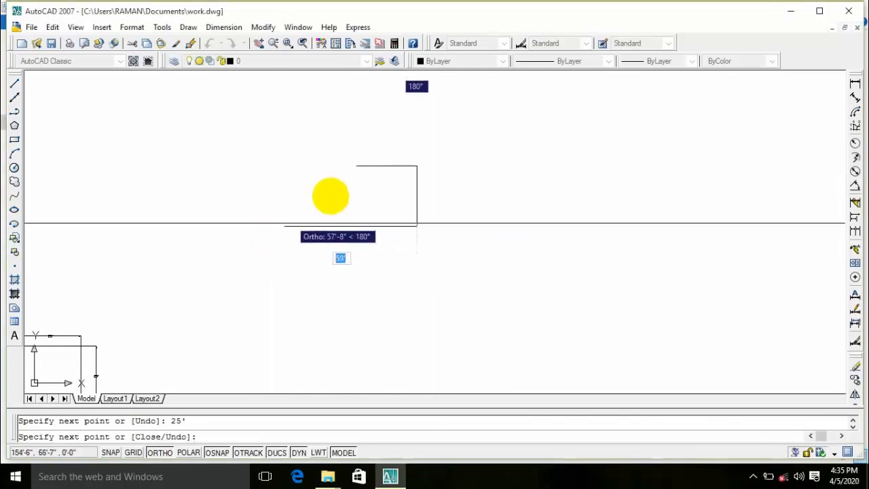
Step: Complete the square with a bottom edge ending directly below the starting point and a left edge joining that starting point
scroll(346, 184, "up", 3)
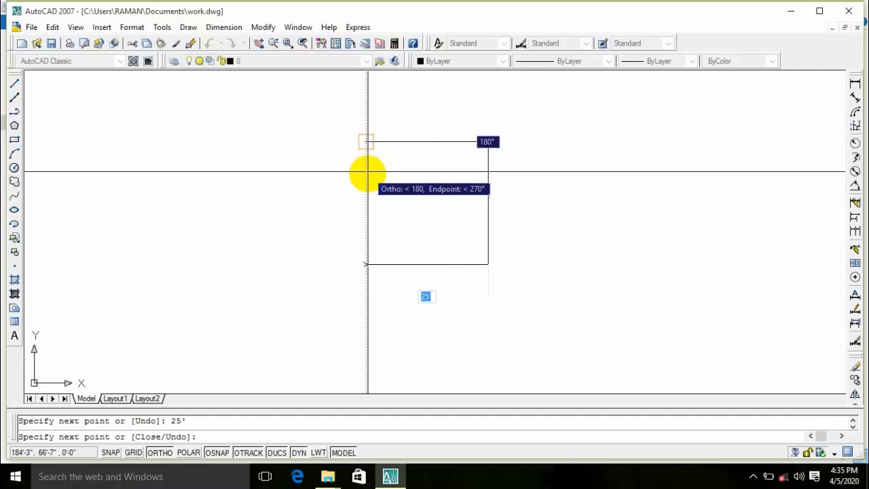
left_click(367, 173)
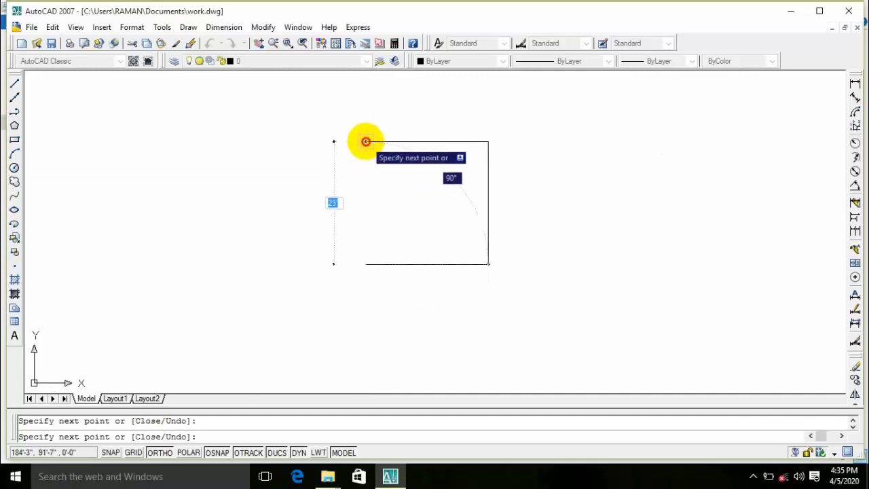
left_click(366, 142)
key("Return")
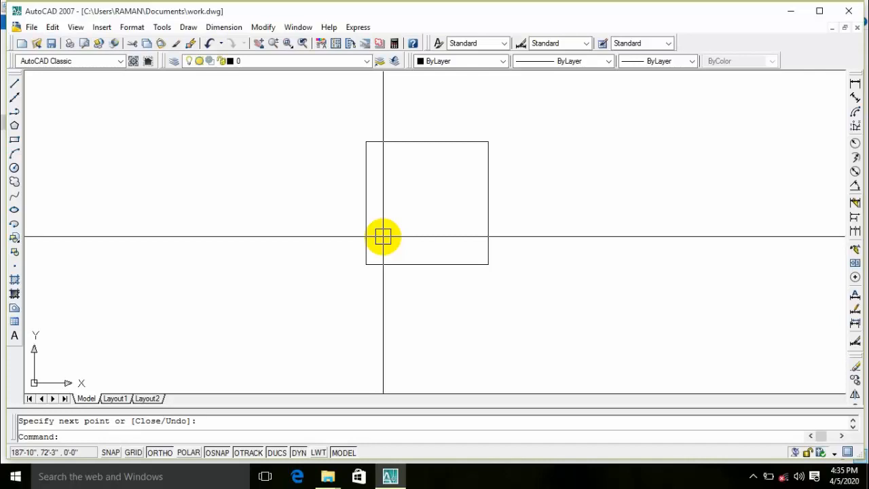
Step: Add a linear dimension above the square's top edge
left_click(855, 84)
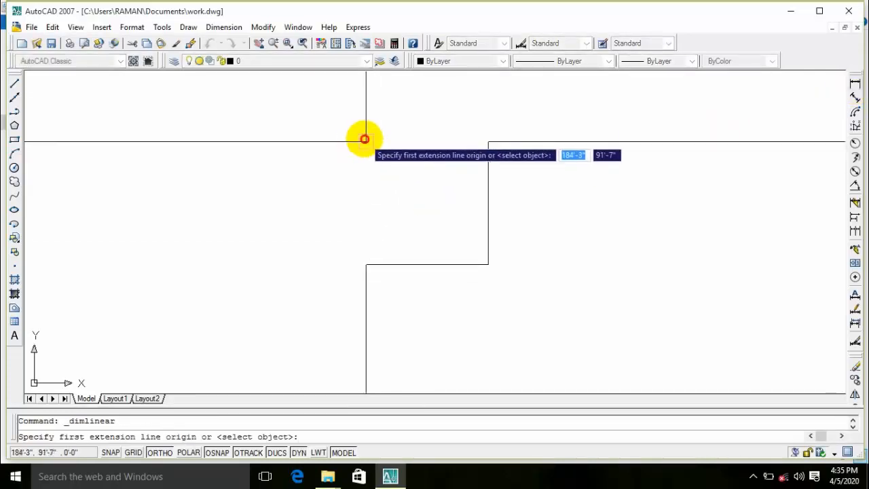
left_click(365, 142)
left_click(488, 142)
left_click(430, 119)
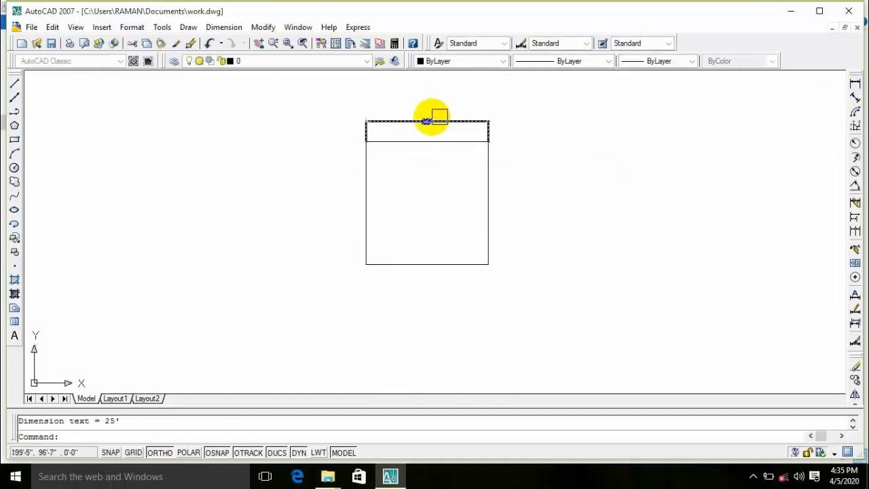
scroll(434, 116, "up", 4)
scroll(390, 174, "down", 4)
Step: Add a vertical linear dimension beside the square's right edge
middle_click_drag(418, 216, 421, 191)
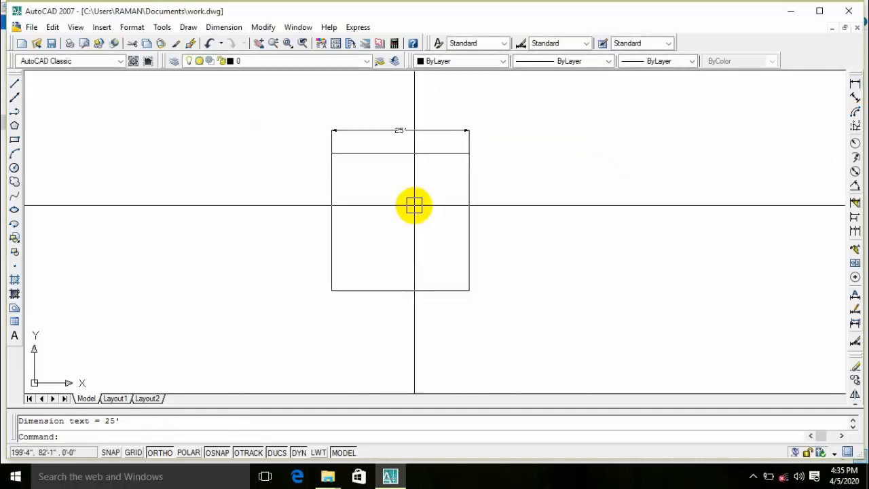
key("Return")
left_click(469, 154)
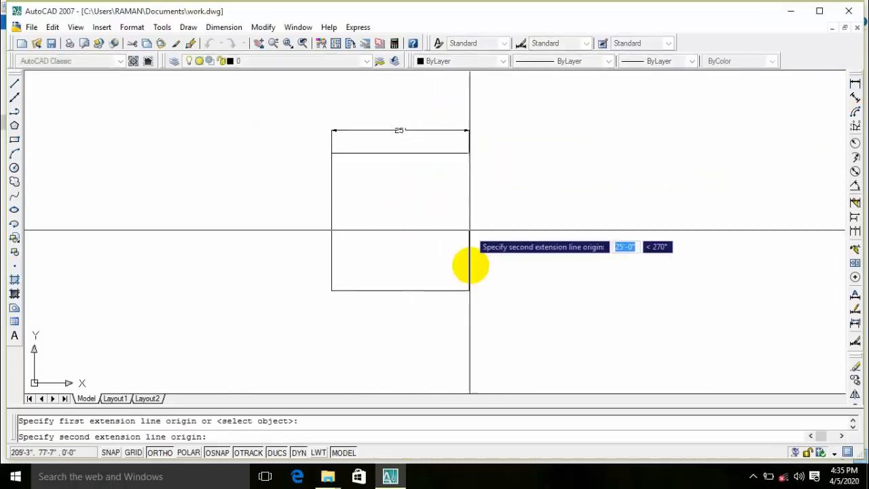
left_click(468, 290)
left_click(499, 234)
scroll(476, 230, "up", 4)
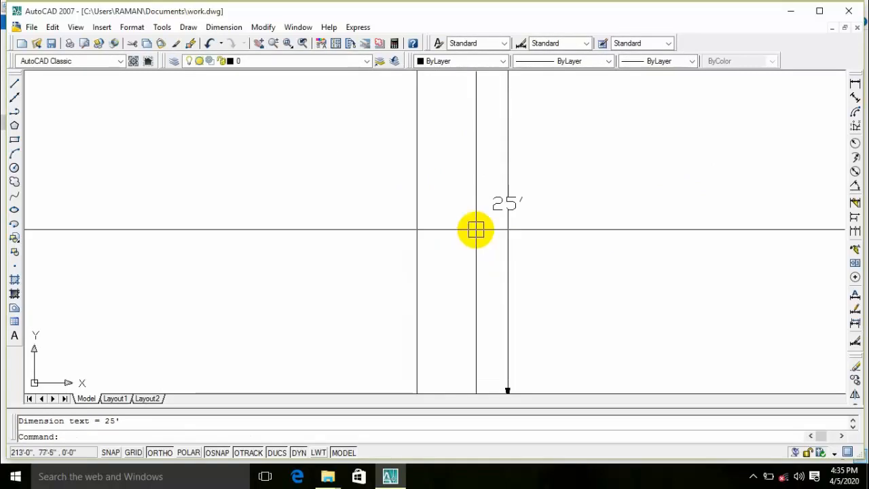
Step: Erase the square's top and right dimensions together
scroll(475, 230, "down", 4)
left_click(520, 159)
left_click(468, 210)
left_click(454, 86)
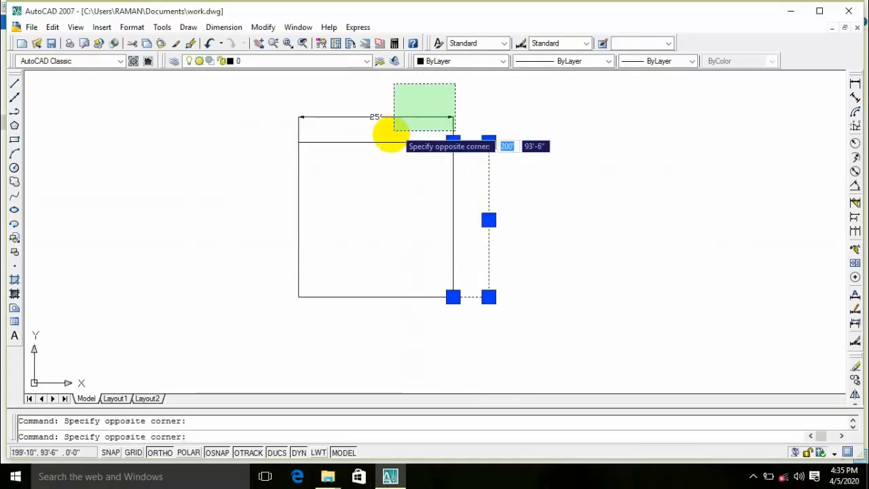
left_click(391, 133)
key("Delete")
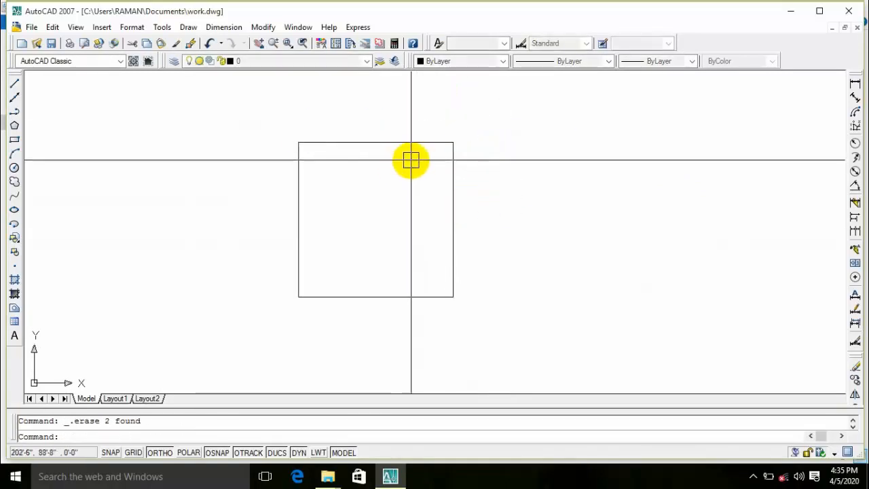
key("Escape")
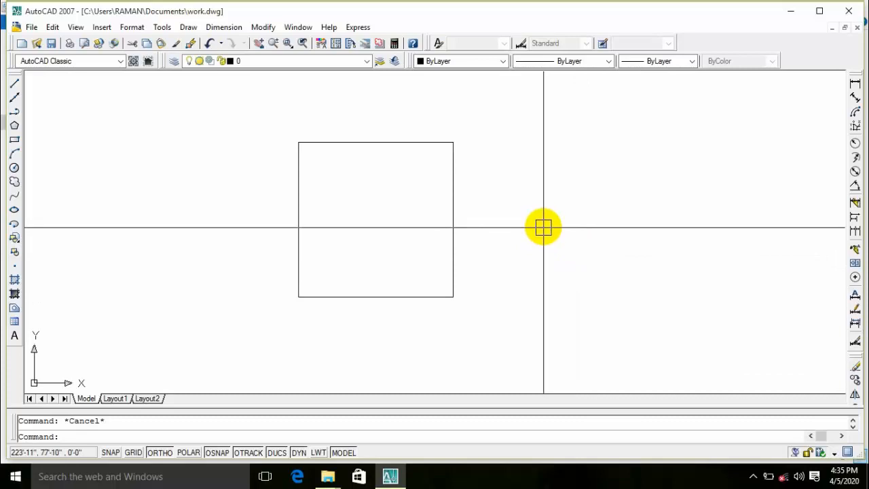
Step: Offset the square's top, left and bottom edges inward by 1'
mouse_move(420, 193)
middle_mouse_down()
mouse_move(476, 180)
mouse_move(478, 193)
middle_mouse_up()
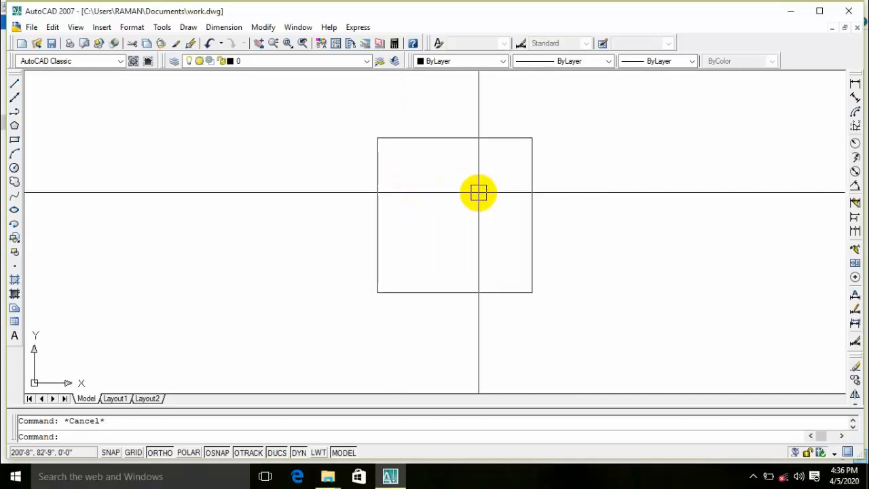
type("o")
key("Return")
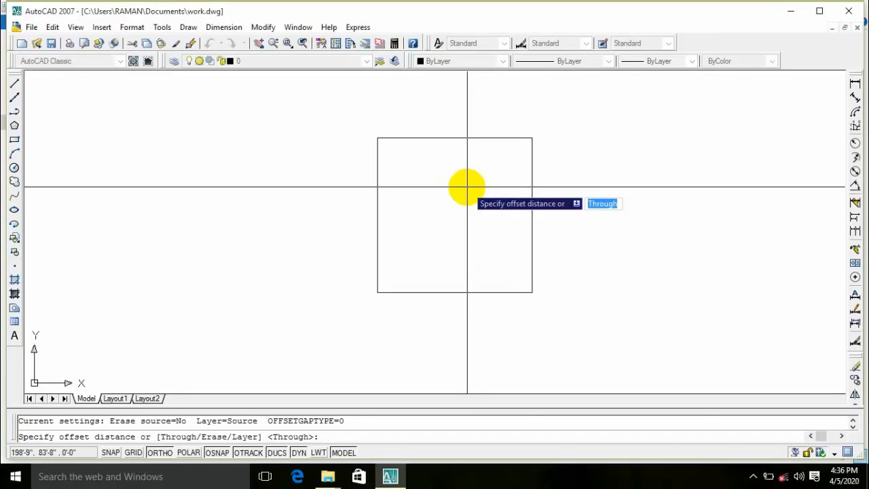
type("1")
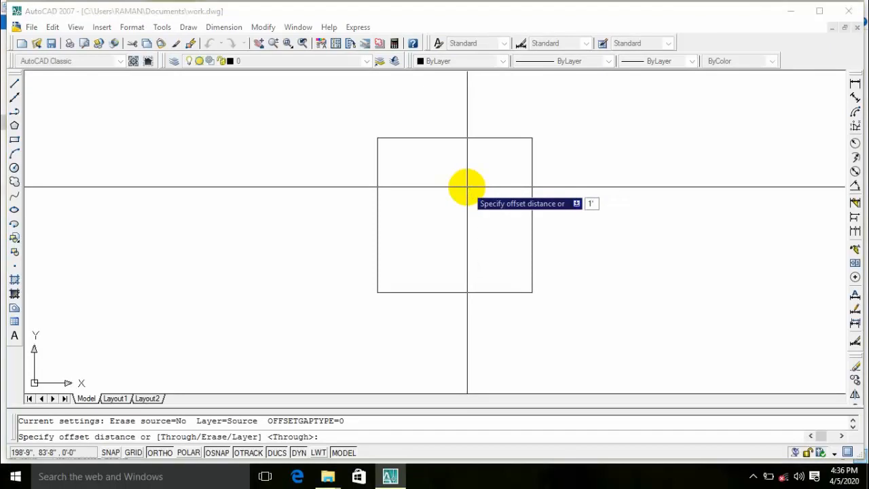
key("Return")
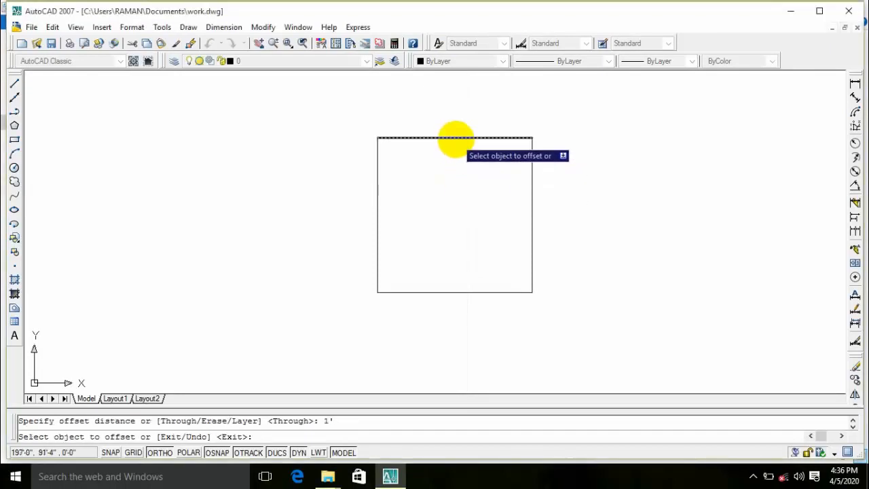
left_click(455, 139)
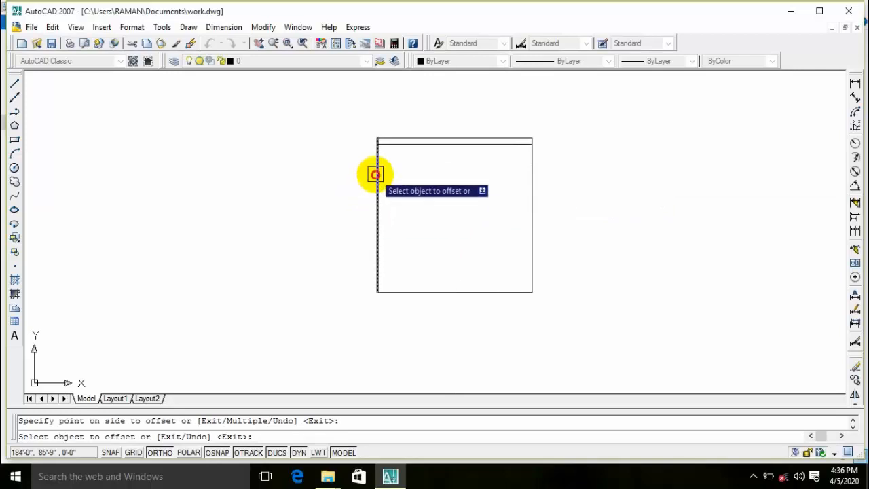
left_click(478, 168)
left_click(425, 293)
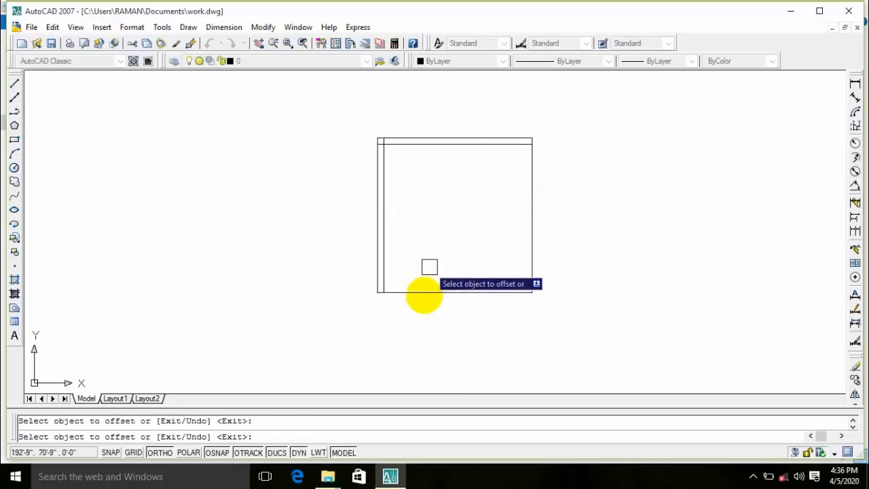
left_click(503, 218)
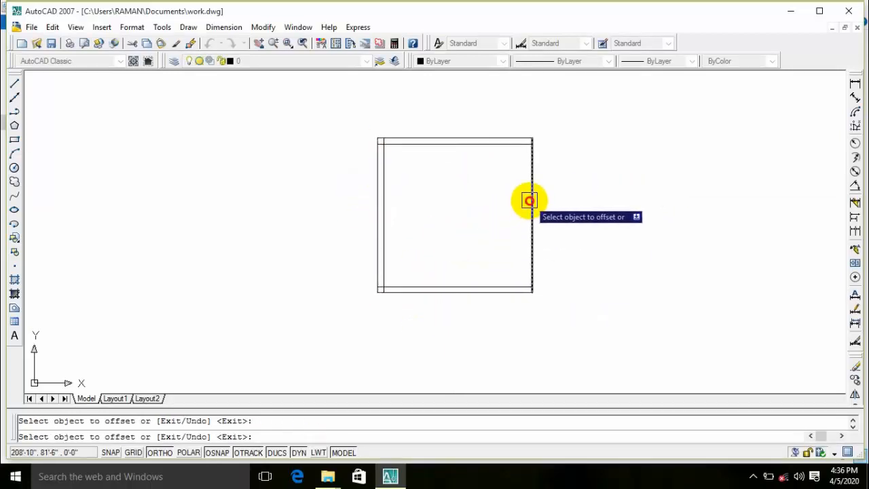
Step: With the same 1' distance, offset the square's right and bottom edges outward and the inner left line further inward
left_click(529, 201)
left_click(617, 203)
left_click(449, 293)
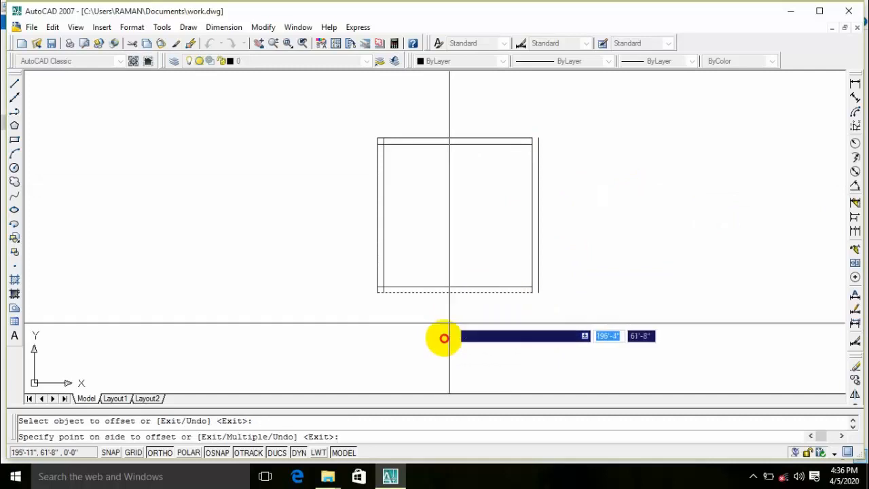
left_click(444, 339)
left_click(385, 183)
left_click(486, 190)
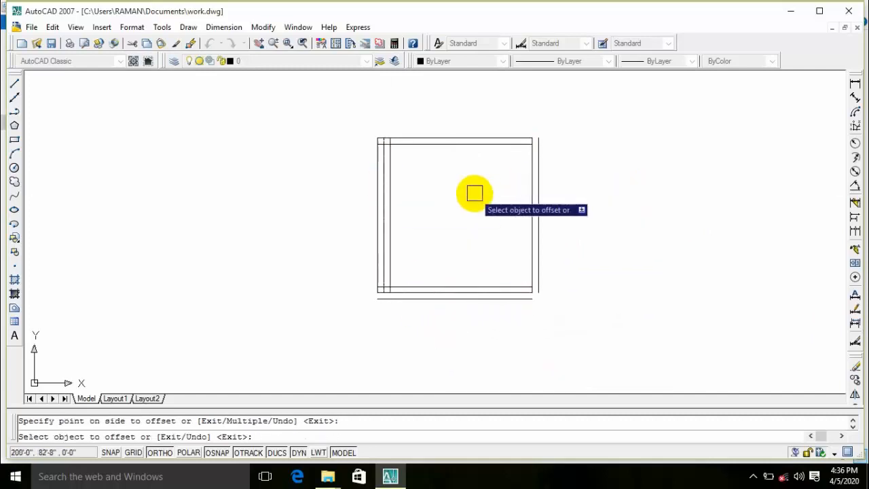
key("Escape")
Step: Dimension the gap between the two inner vertical lines near the square's left edge and erase that dimension
scroll(449, 205, "up", 3)
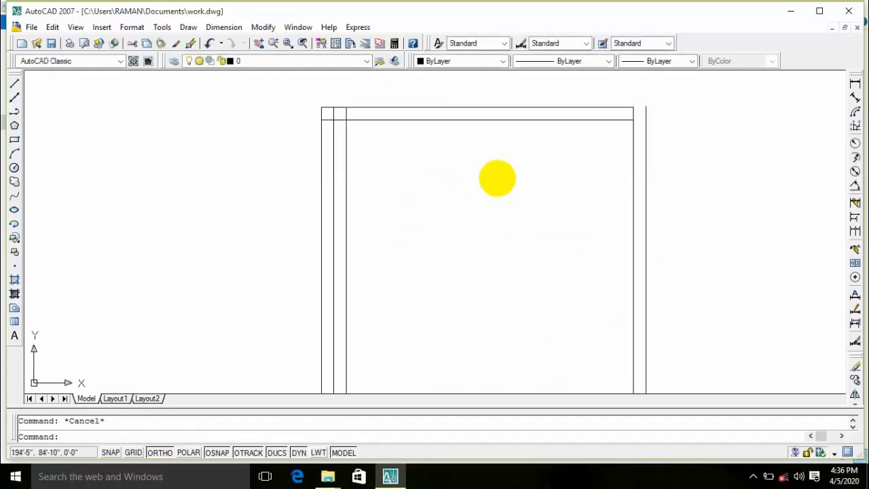
left_click(855, 84)
scroll(340, 129, "up", 2)
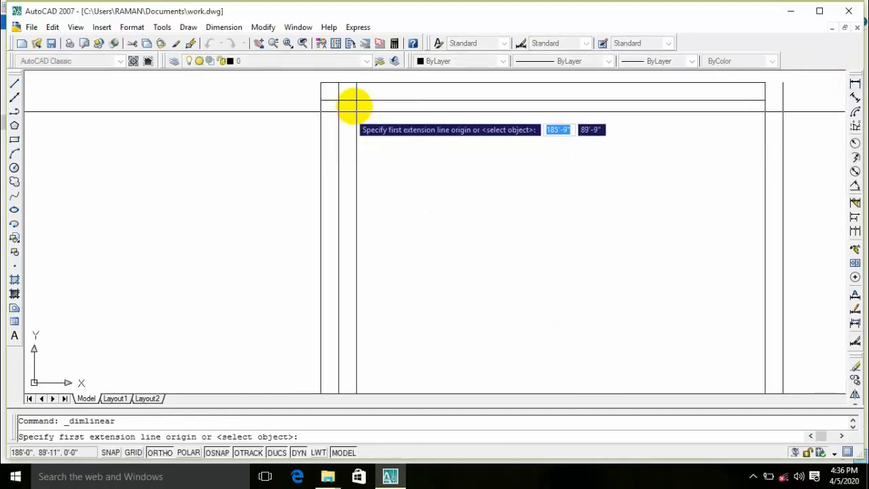
middle_click_drag(336, 145, 320, 256)
scroll(330, 192, "up", 3)
left_click(315, 198)
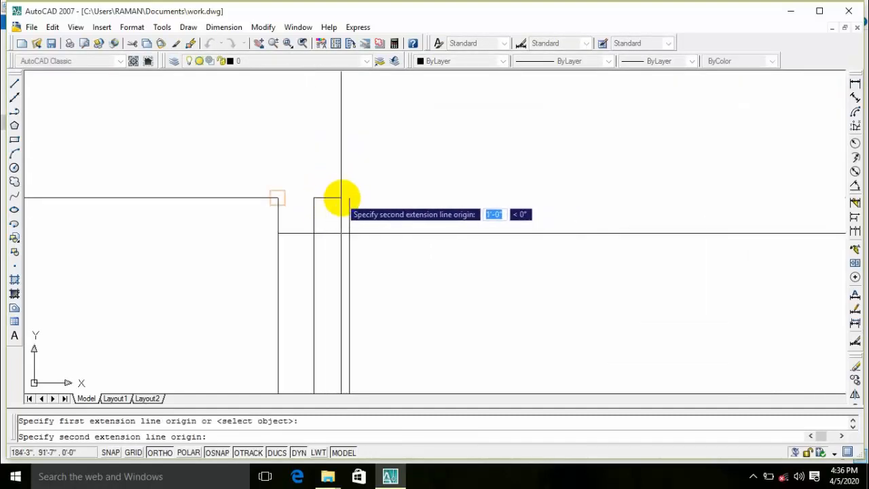
left_click(348, 198)
left_click(346, 145)
scroll(428, 147, "down", 4)
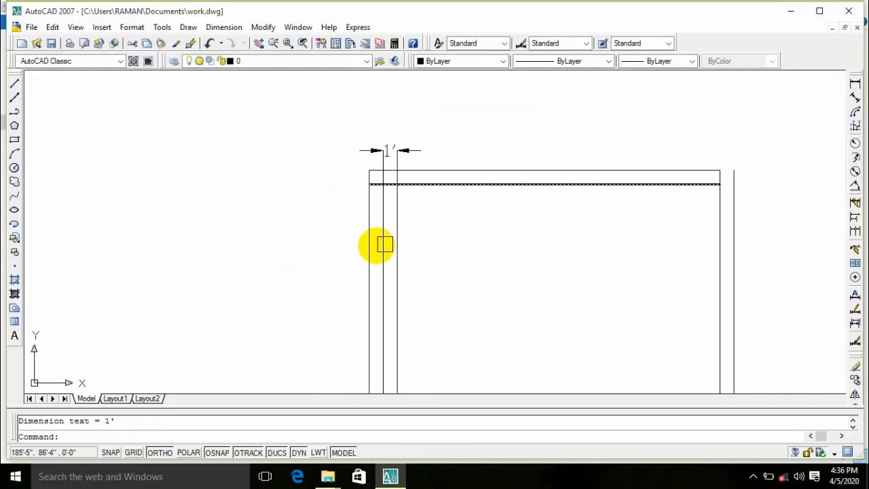
left_click(359, 166)
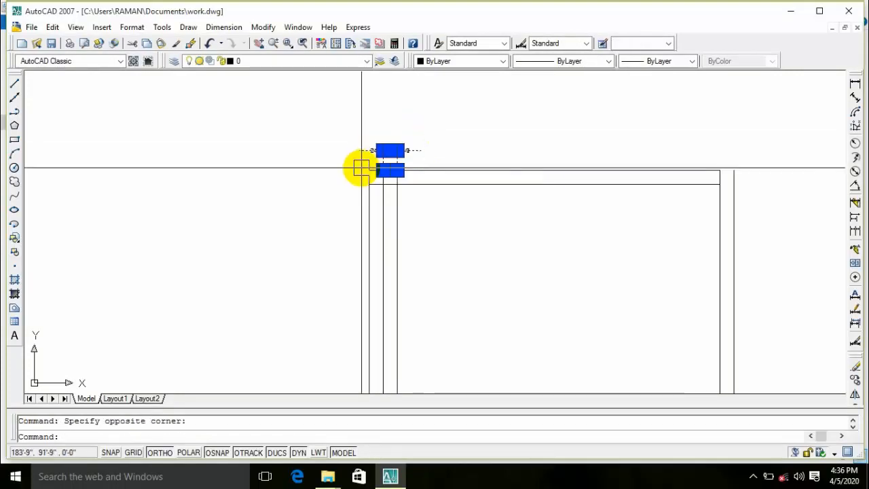
key("Delete")
Step: Erase the offset line lying outside the square below its bottom edge
middle_click_drag(379, 157, 379, 115)
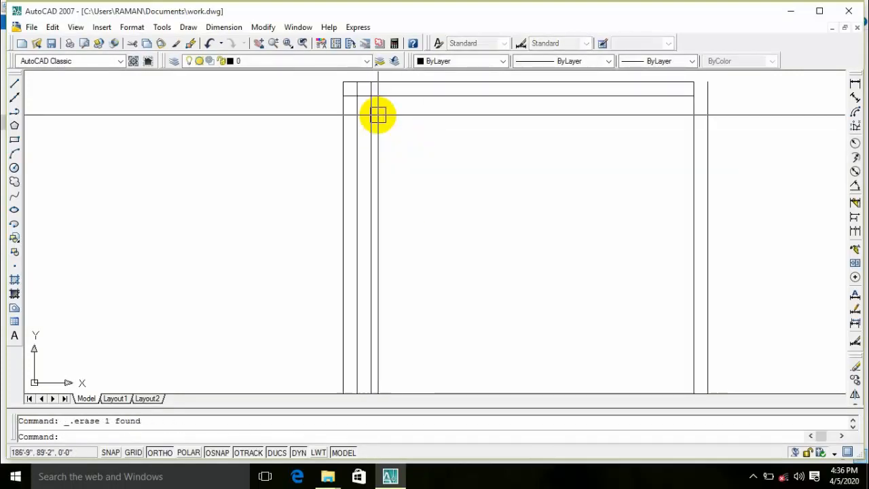
scroll(400, 138, "down", 2)
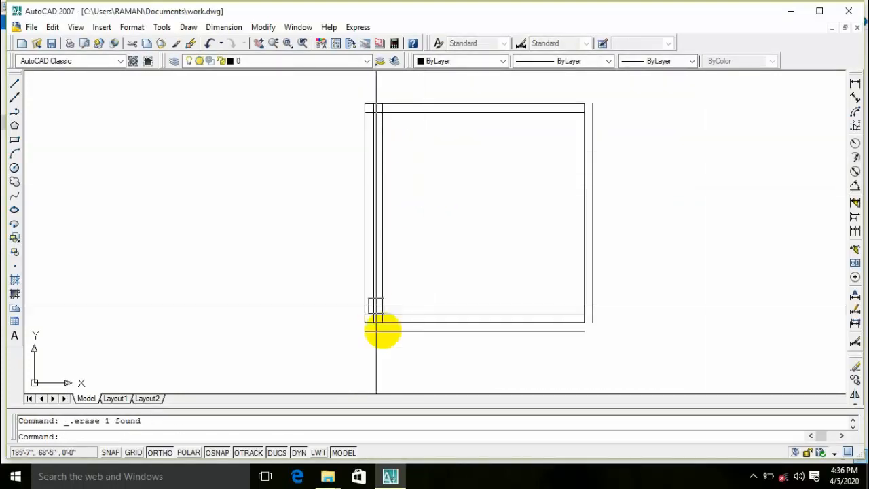
left_click(385, 332)
key("Delete")
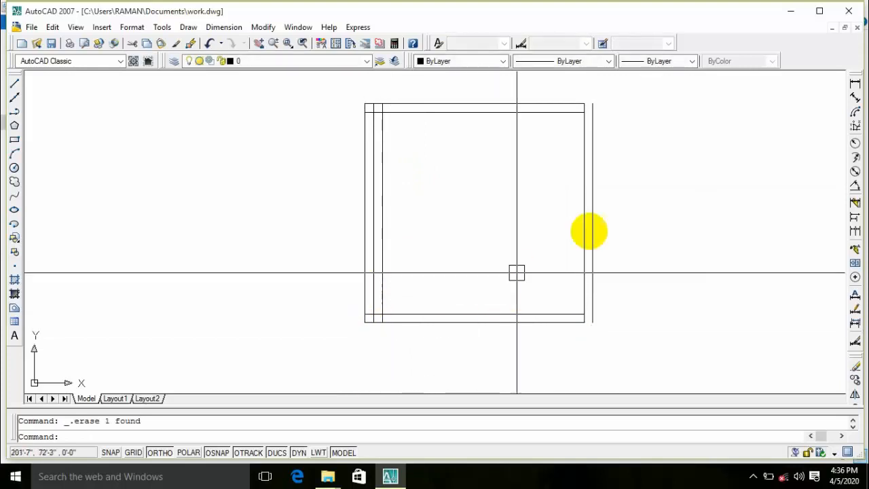
Step: Erase the offset line outside the square's right edge and the two inner vertical lines near its left edge
left_click(593, 212)
key("Delete")
left_click(382, 169)
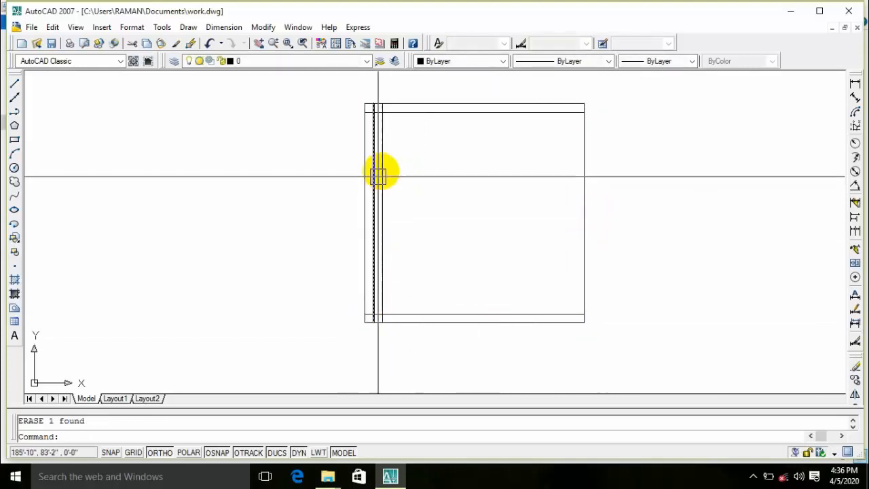
key("Delete")
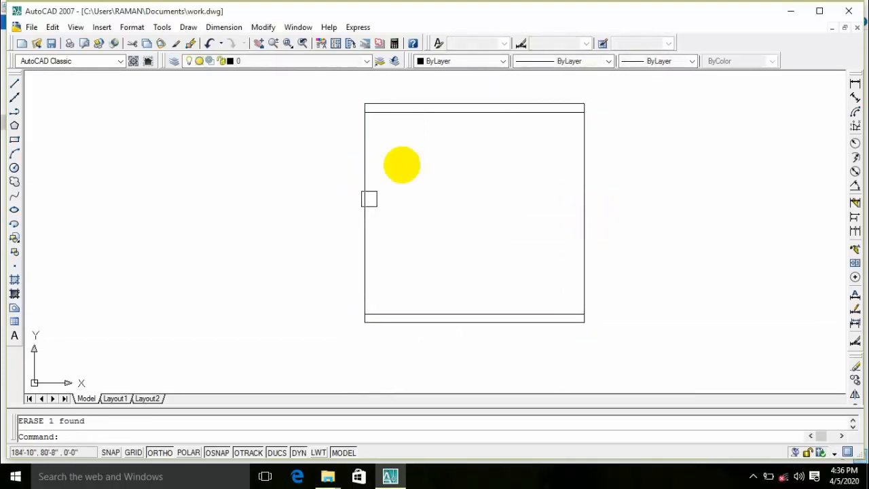
Step: Erase the inner offset lines along the square's top and bottom edges
left_click(415, 112)
key("Delete")
left_click(400, 314)
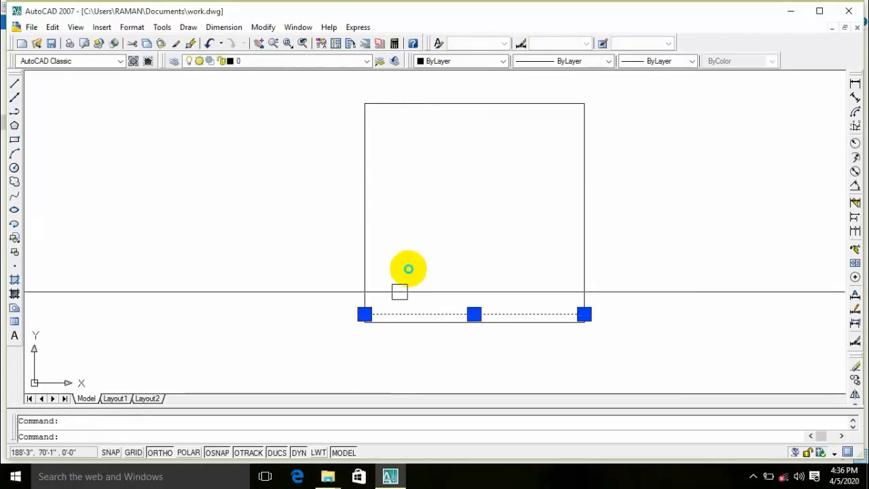
key("Delete")
scroll(418, 212, "down", 2)
middle_click_drag(418, 212, 378, 221)
key("Escape")
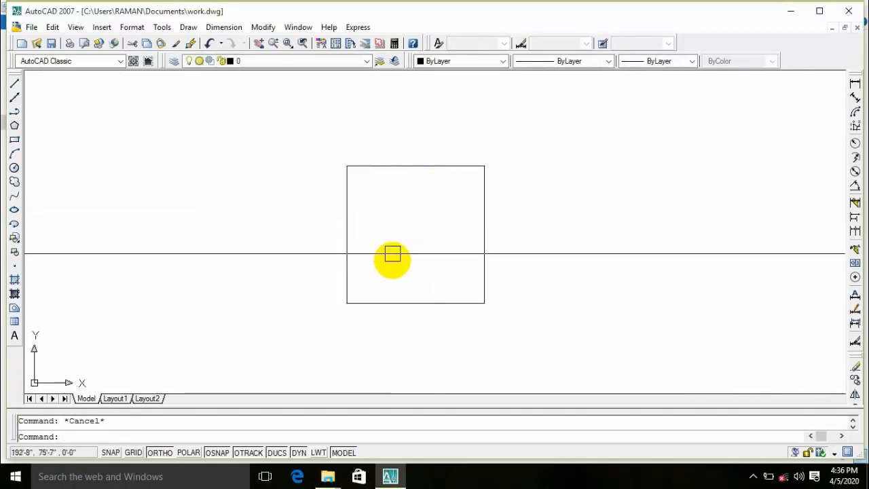
Step: Offset the square's top and right edges inward by 5"
middle_click_drag(402, 239, 412, 208)
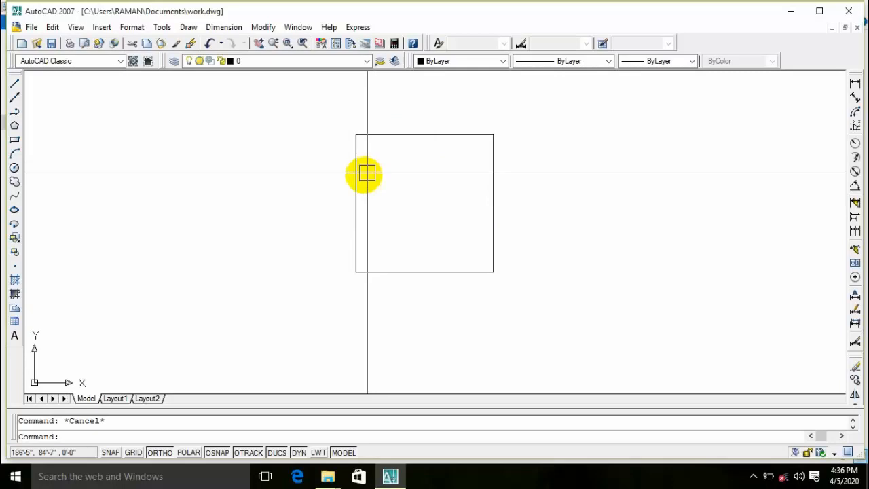
middle_click_drag(421, 155, 424, 162)
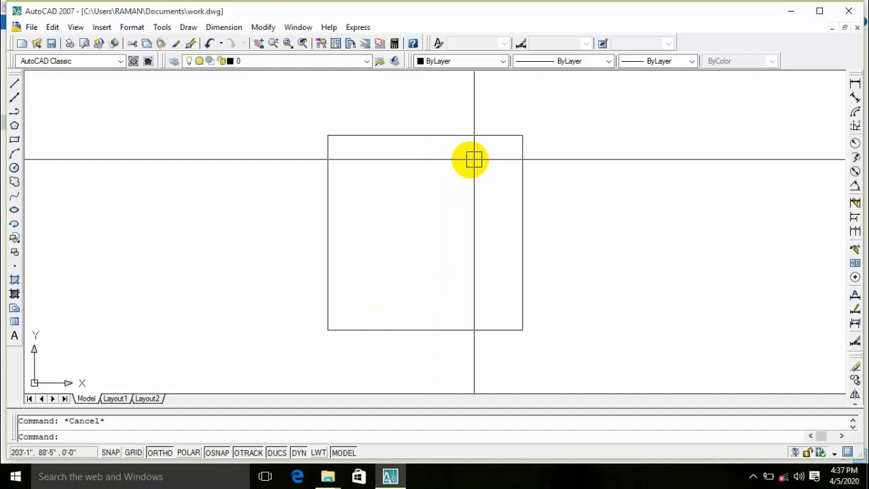
type("o")
key("Return")
type("5")
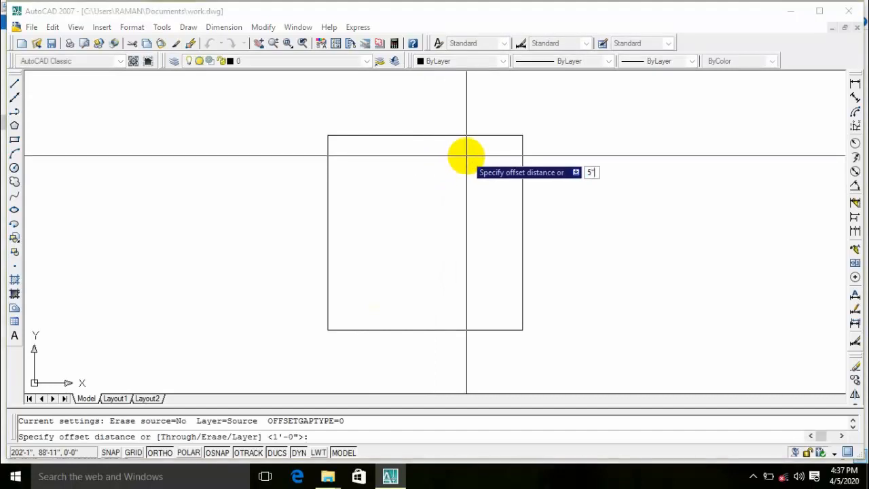
key("Return")
left_click(466, 136)
left_click(506, 180)
left_click(523, 173)
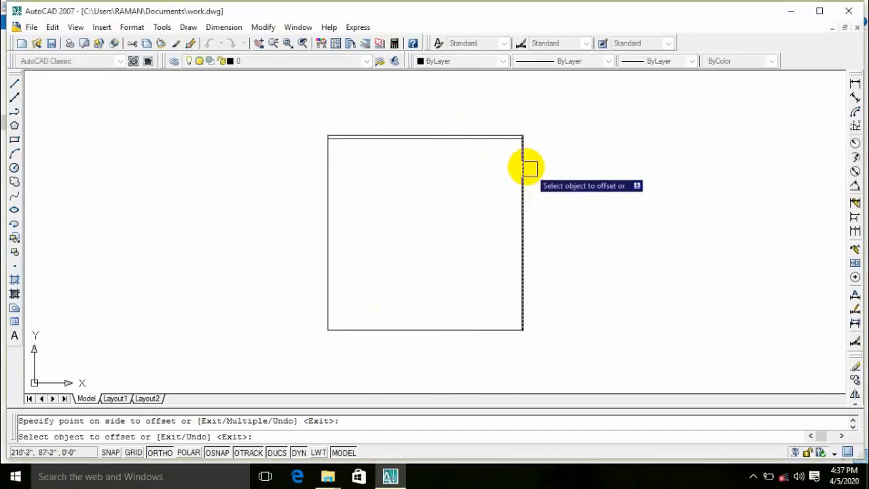
left_click(453, 179)
Step: With the same 5" distance, offset the square's bottom and left edges inward and end the Offset command
left_click(457, 329)
left_click(414, 245)
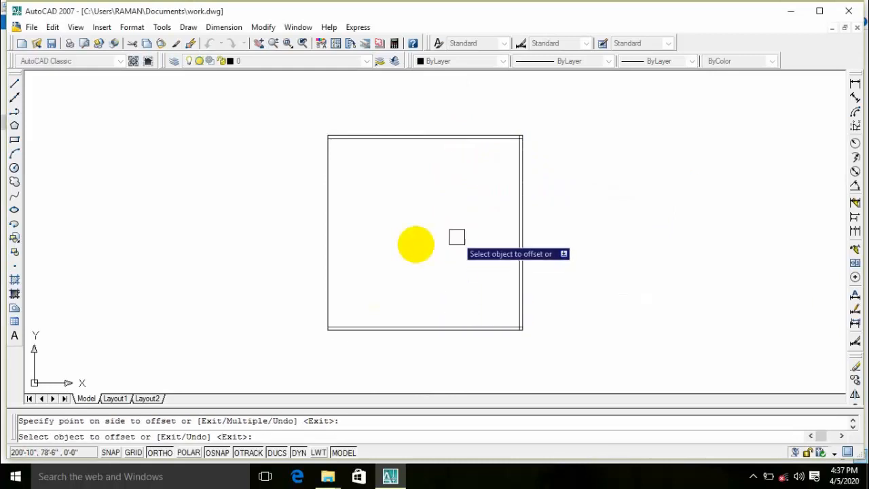
left_click(328, 194)
left_click(411, 200)
key("Return")
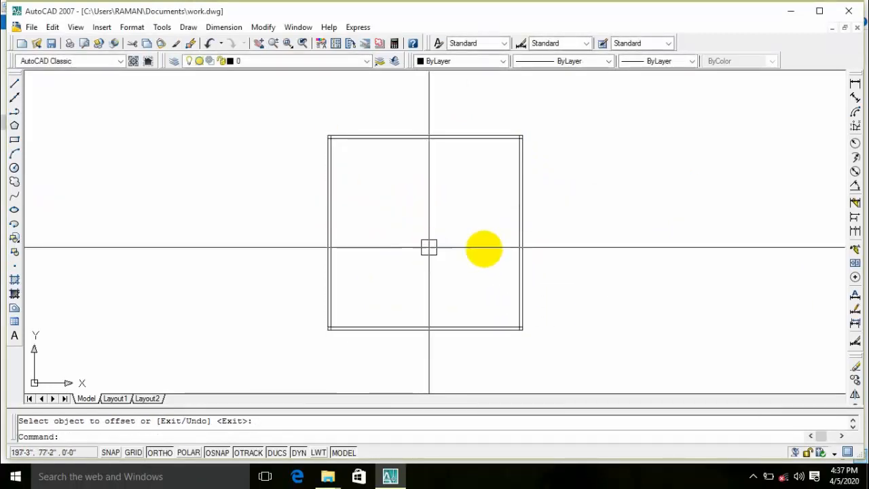
Step: Add a vertical linear dimension across the gap between the two top wall lines at the upper-right corner
left_click(855, 82)
scroll(516, 129, "up", 8)
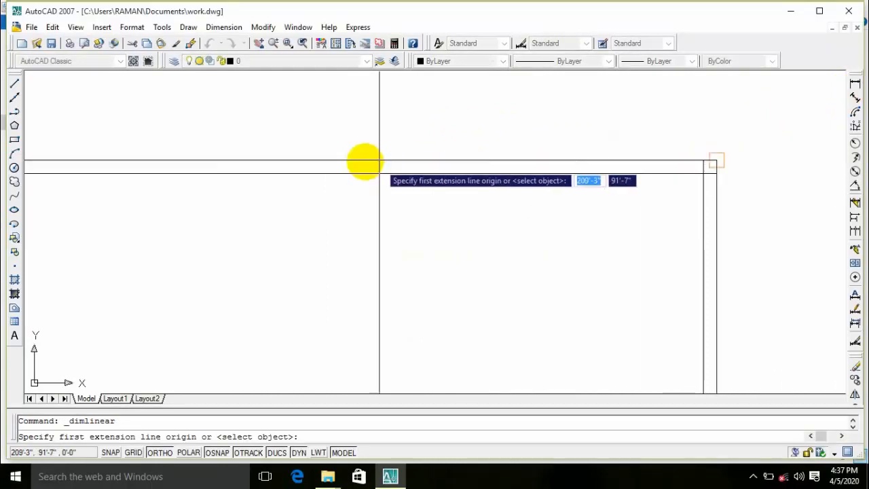
scroll(572, 194, "down", 2)
middle_click_drag(597, 181, 509, 178)
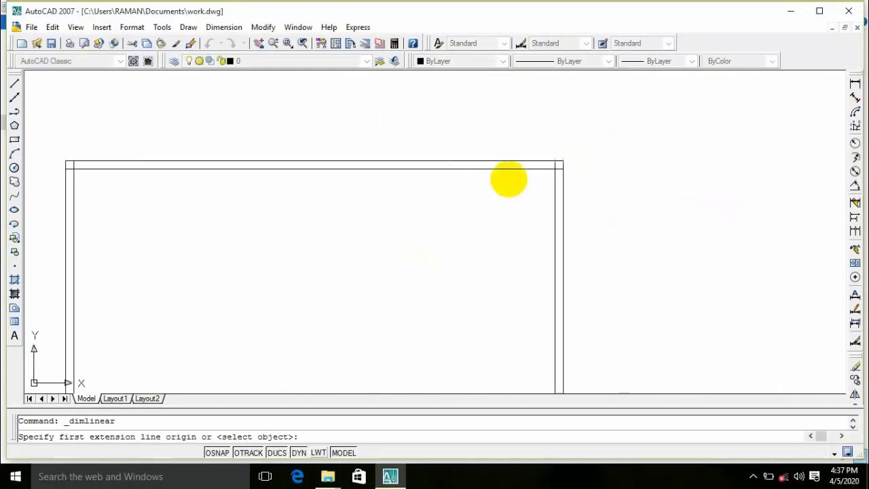
scroll(537, 167, "up", 5)
left_click(640, 146)
left_click(640, 179)
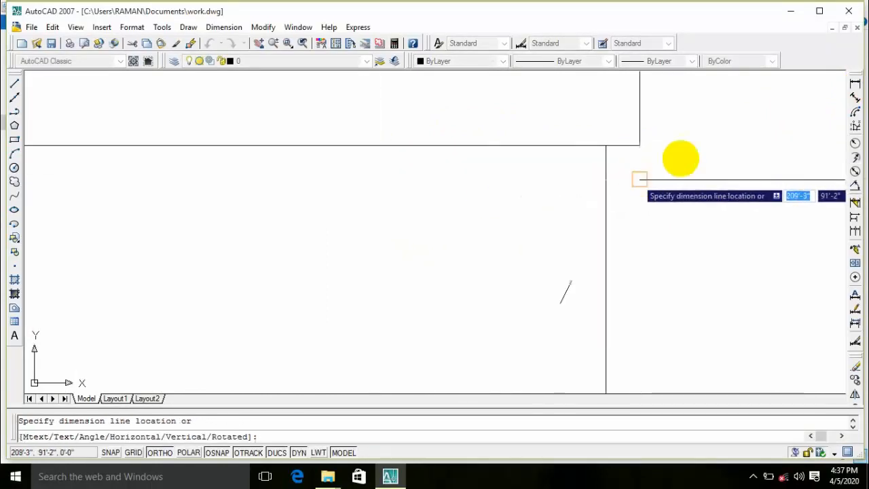
left_click(681, 159)
scroll(681, 159, "down", 5)
middle_click_drag(456, 189, 553, 191)
key("Return")
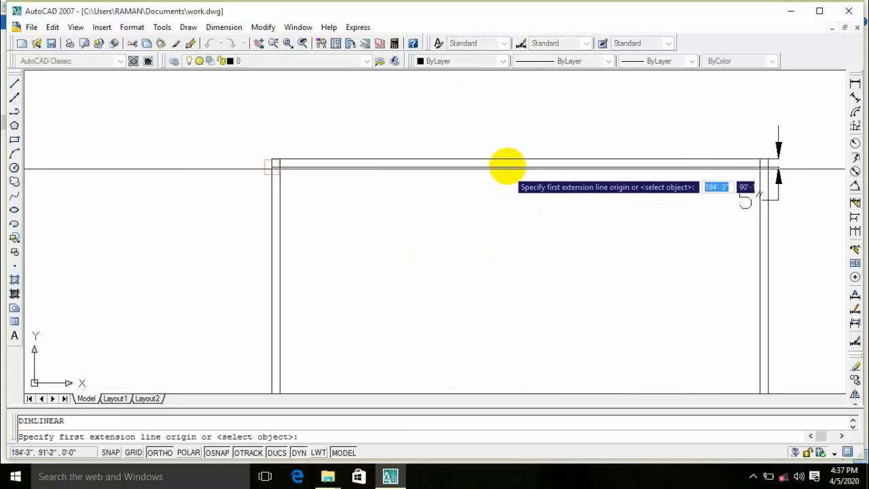
scroll(509, 165, "up", 5)
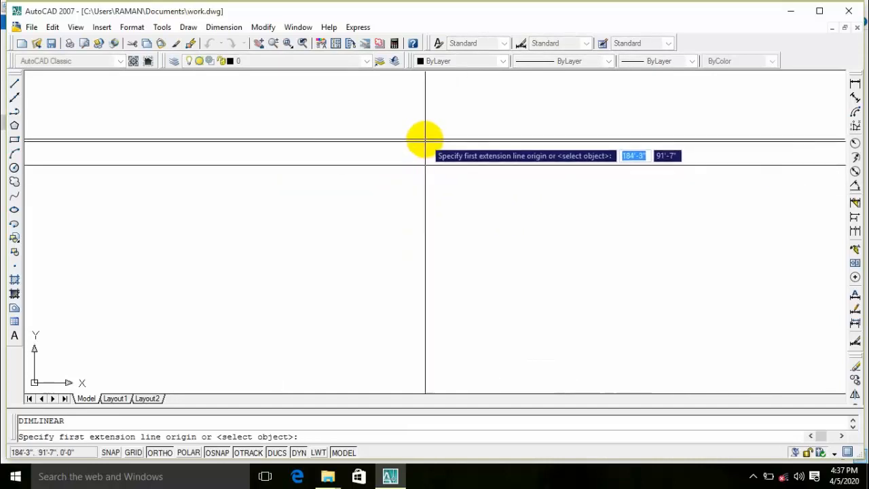
key("Escape")
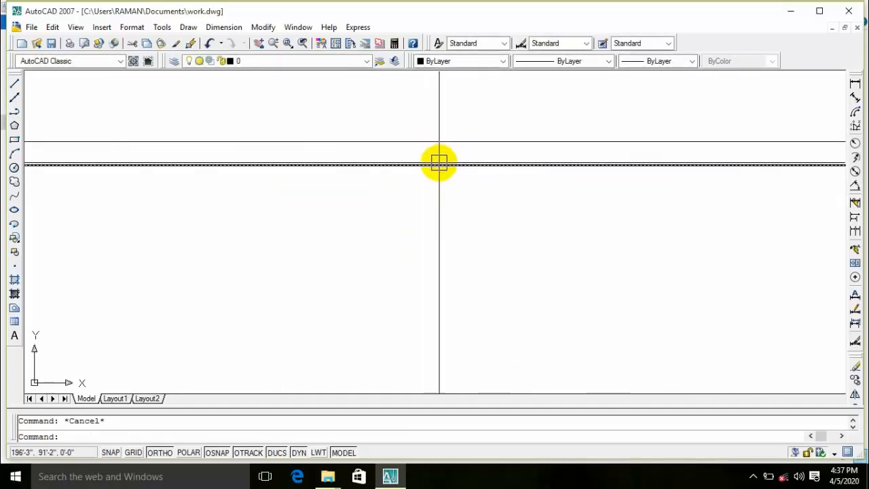
Step: Enable all object snap modes in the drafting settings
type("ds")
key("Return")
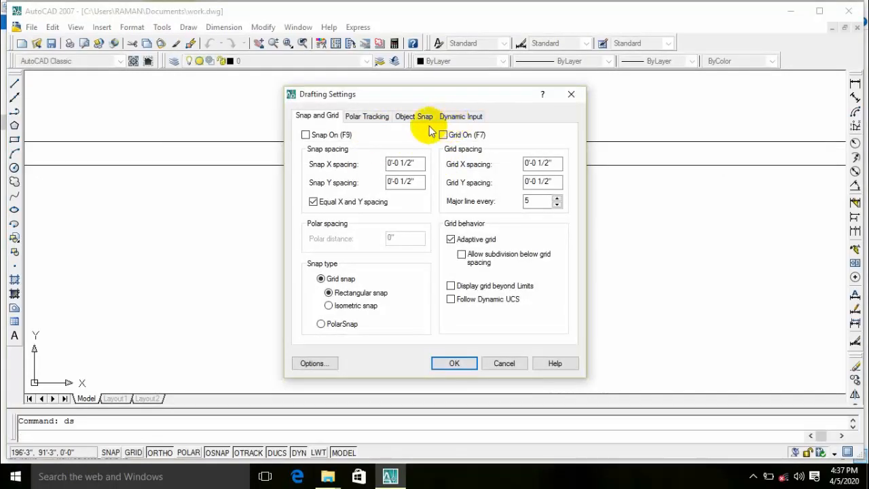
left_click(464, 119)
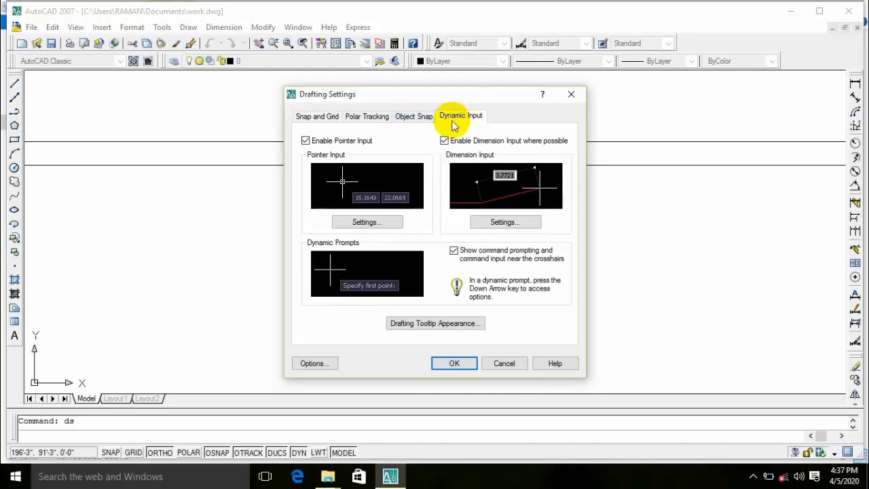
left_click(408, 118)
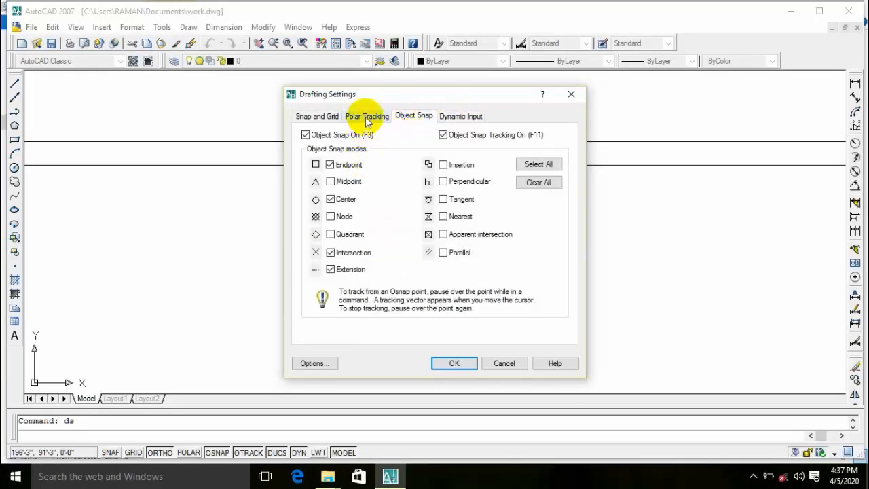
left_click(367, 116)
left_click(409, 120)
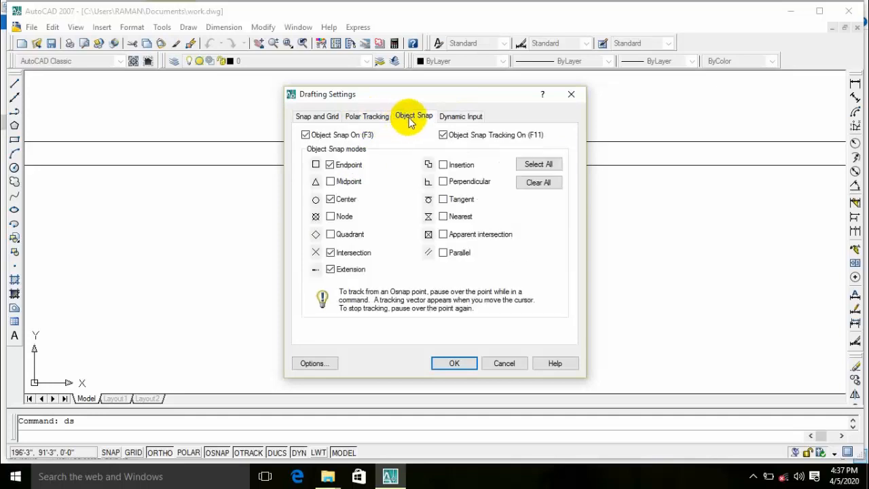
left_click(536, 184)
left_click(536, 165)
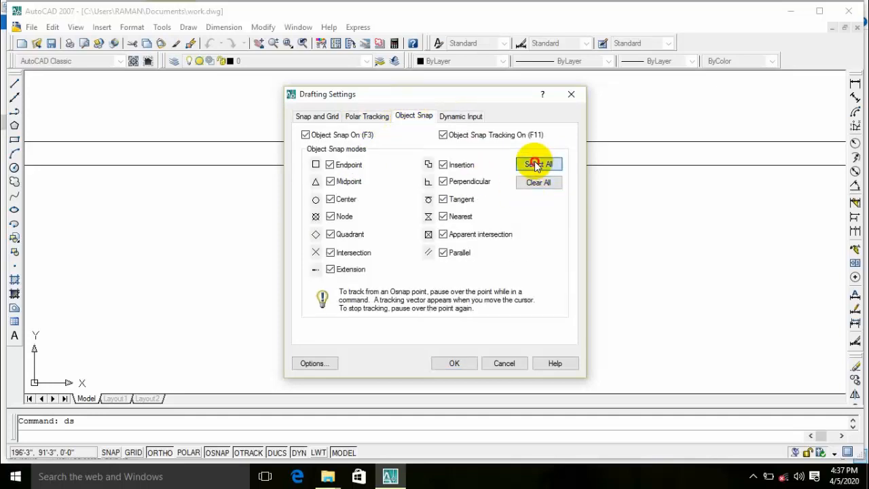
left_click(452, 364)
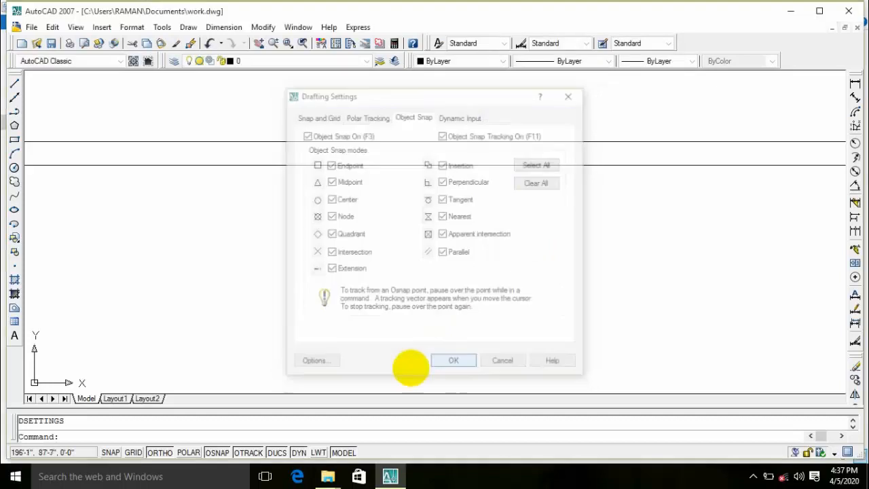
Step: Add a linear dimension across the gap between the two top wall lines near the middle of the top edge
left_click(855, 83)
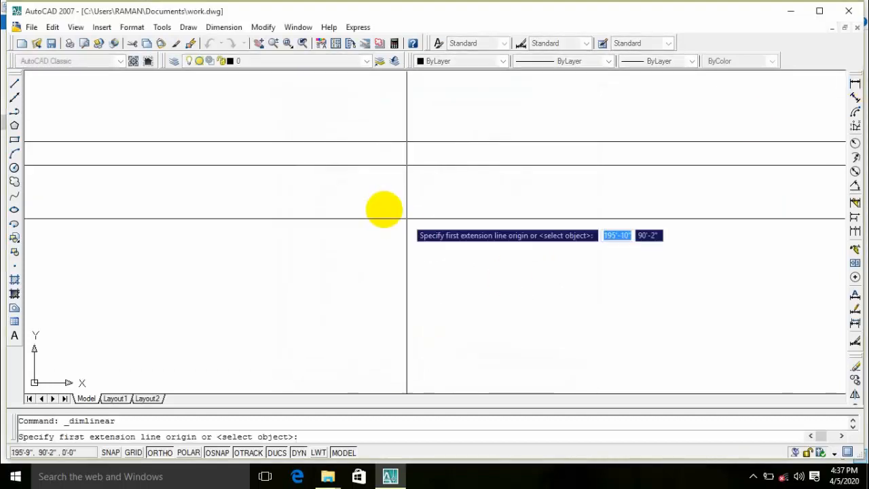
left_click(407, 144)
left_click(407, 163)
scroll(421, 146, "down", 3)
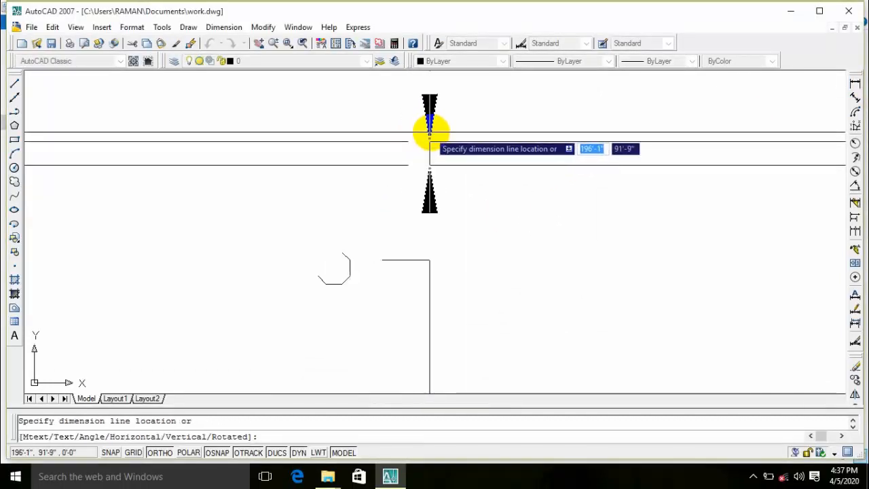
left_click(438, 152)
scroll(385, 307, "down", 4)
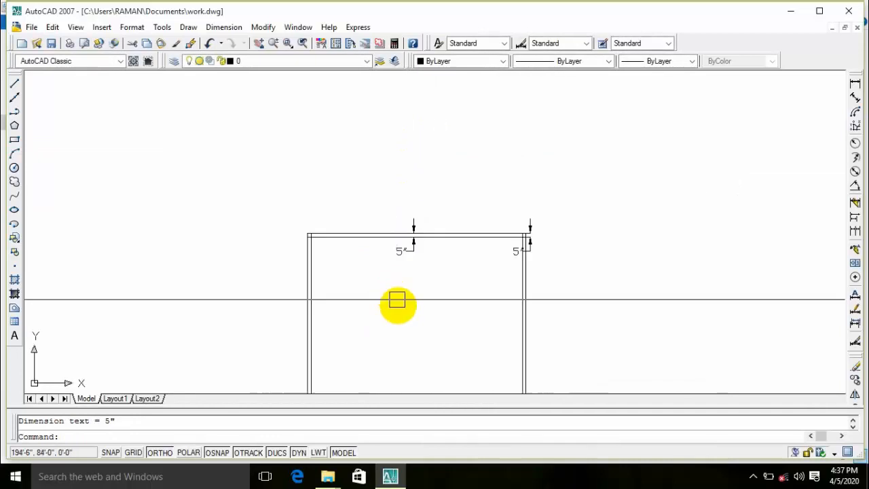
Step: Erase both linear dimensions placed along the top wall
middle_click_drag(398, 301, 400, 204)
scroll(340, 140, "up", 6)
scroll(421, 142, "down", 6)
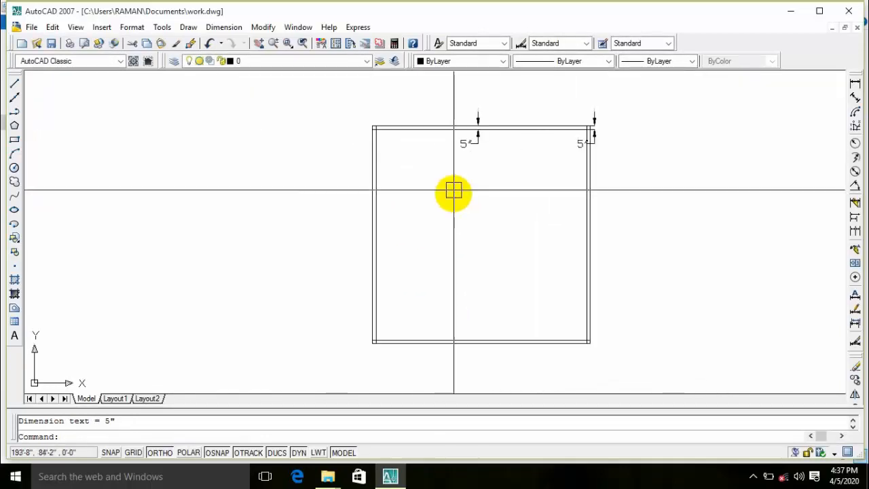
middle_click_drag(453, 194, 410, 158)
middle_click_drag(516, 125, 501, 175)
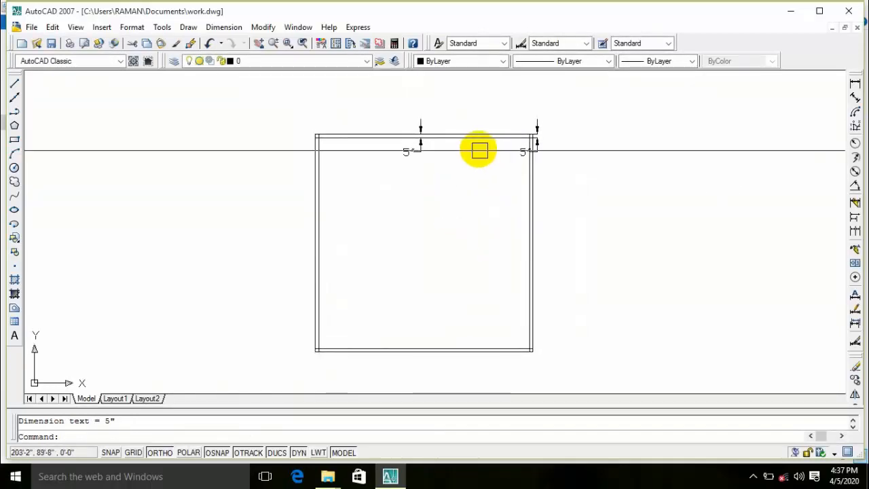
left_click(417, 152)
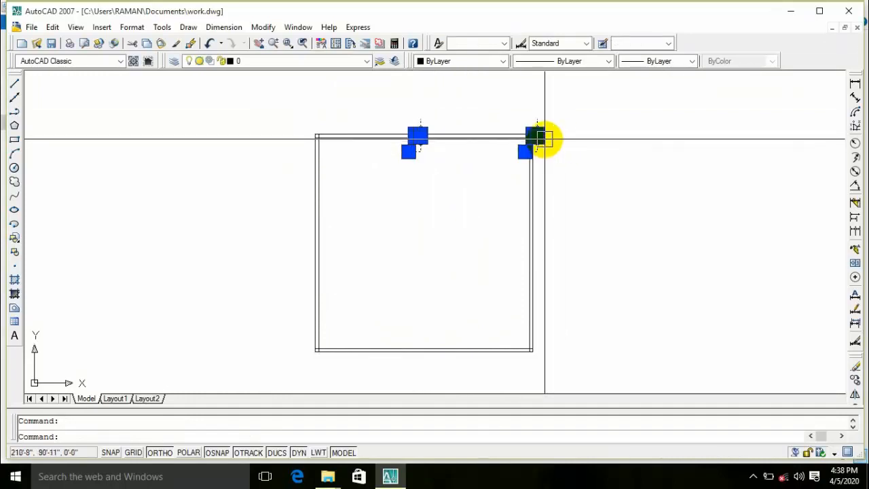
key("Delete")
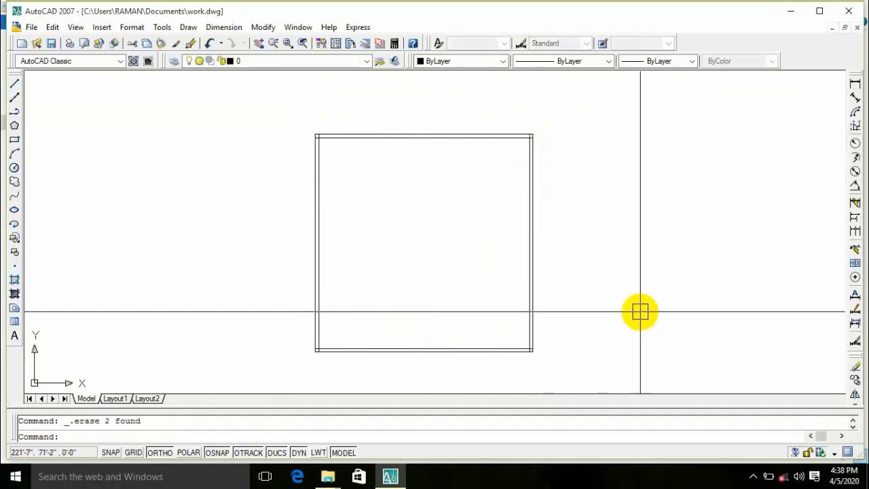